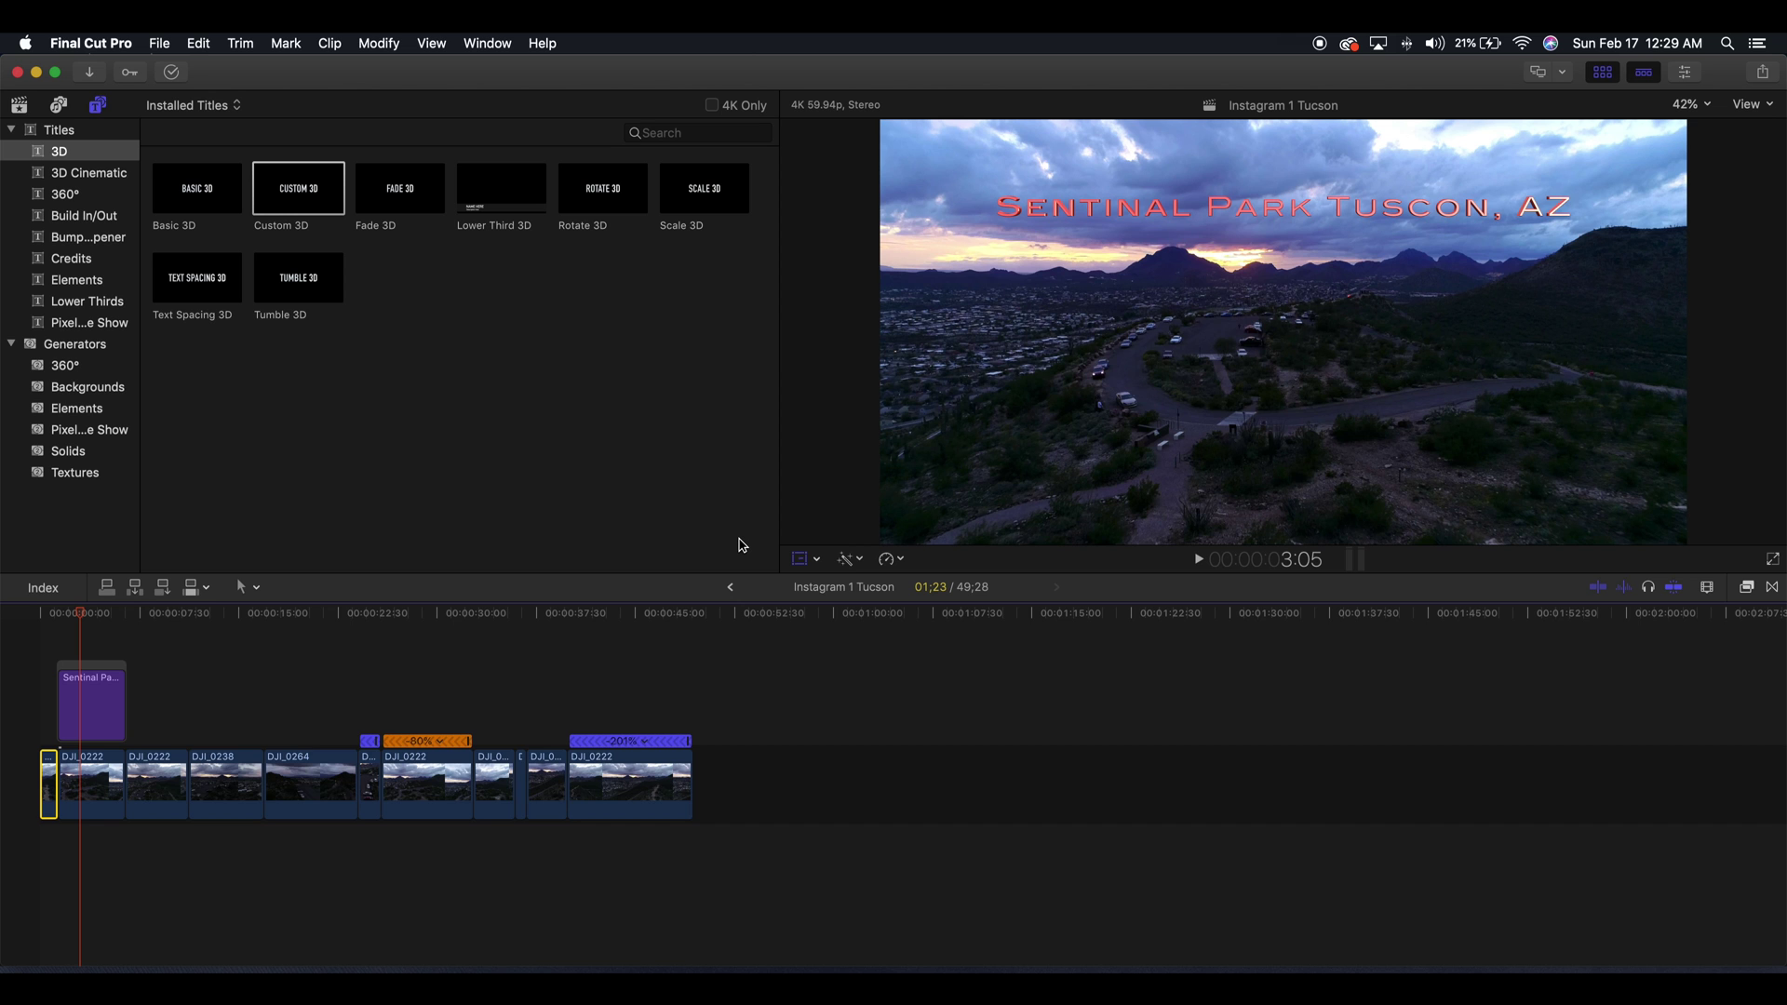
Play the project from the beginning to preview where the title appears
{"action": "left_click", "coordinate": [40, 617]}
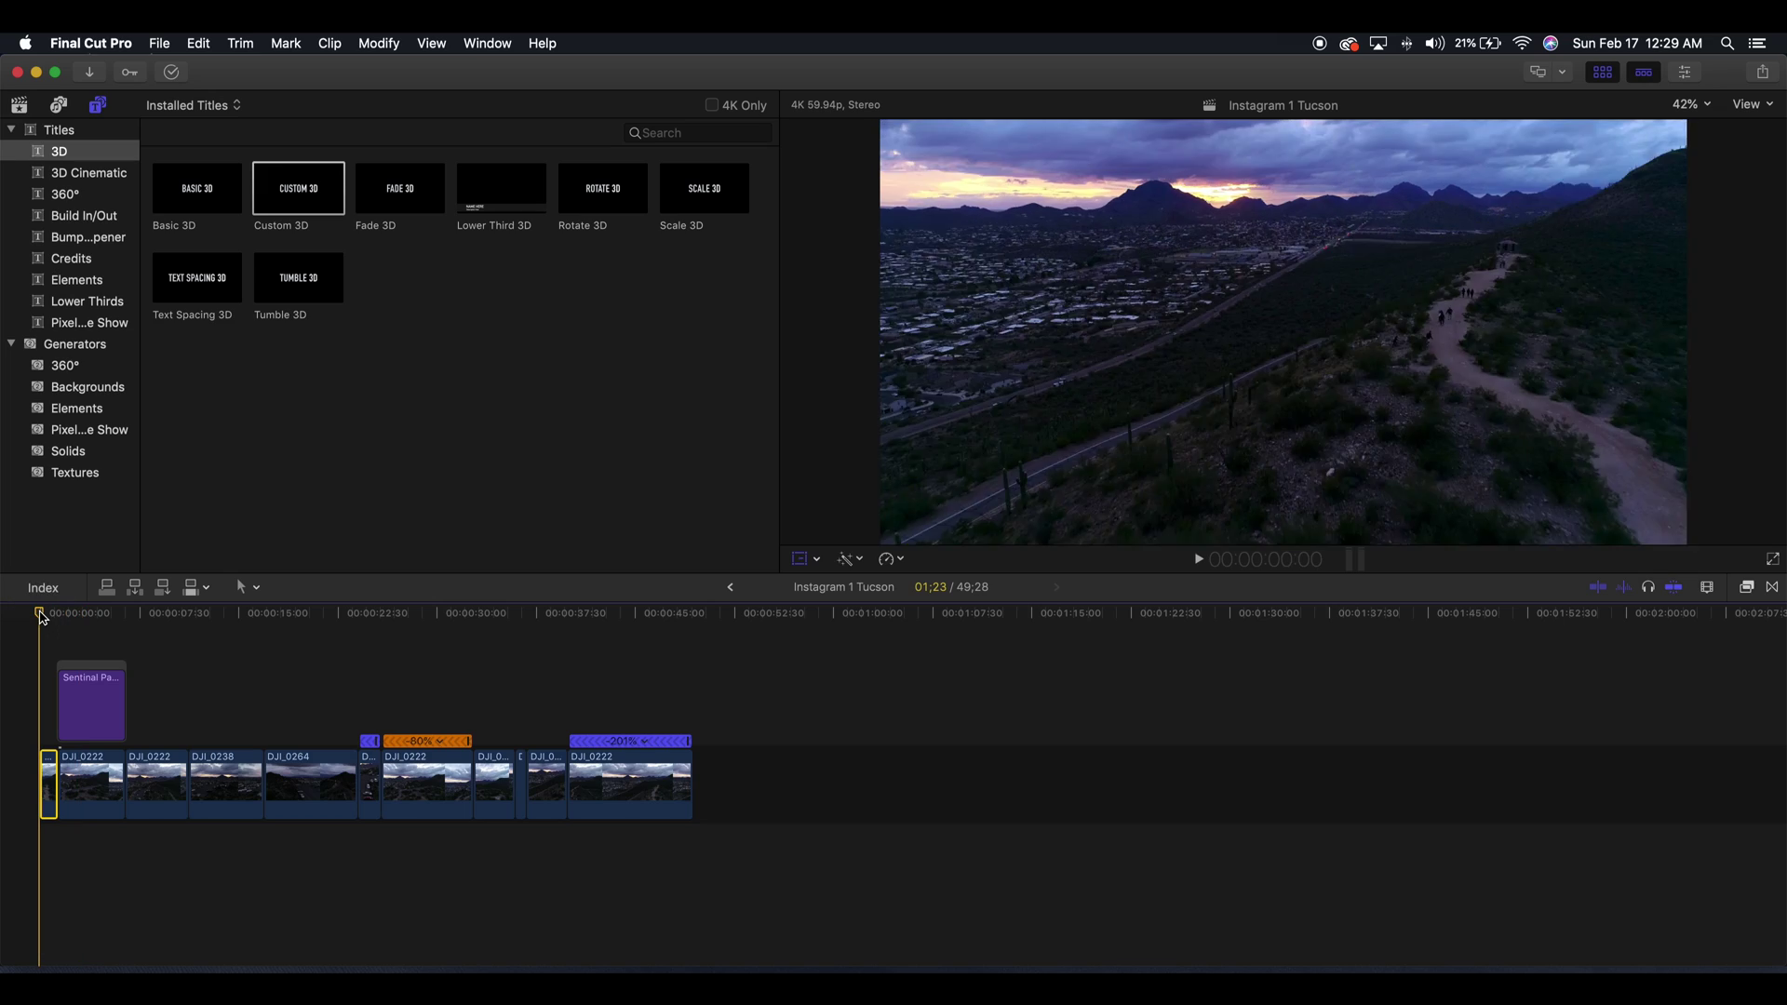
{"action": "key", "text": "space"}
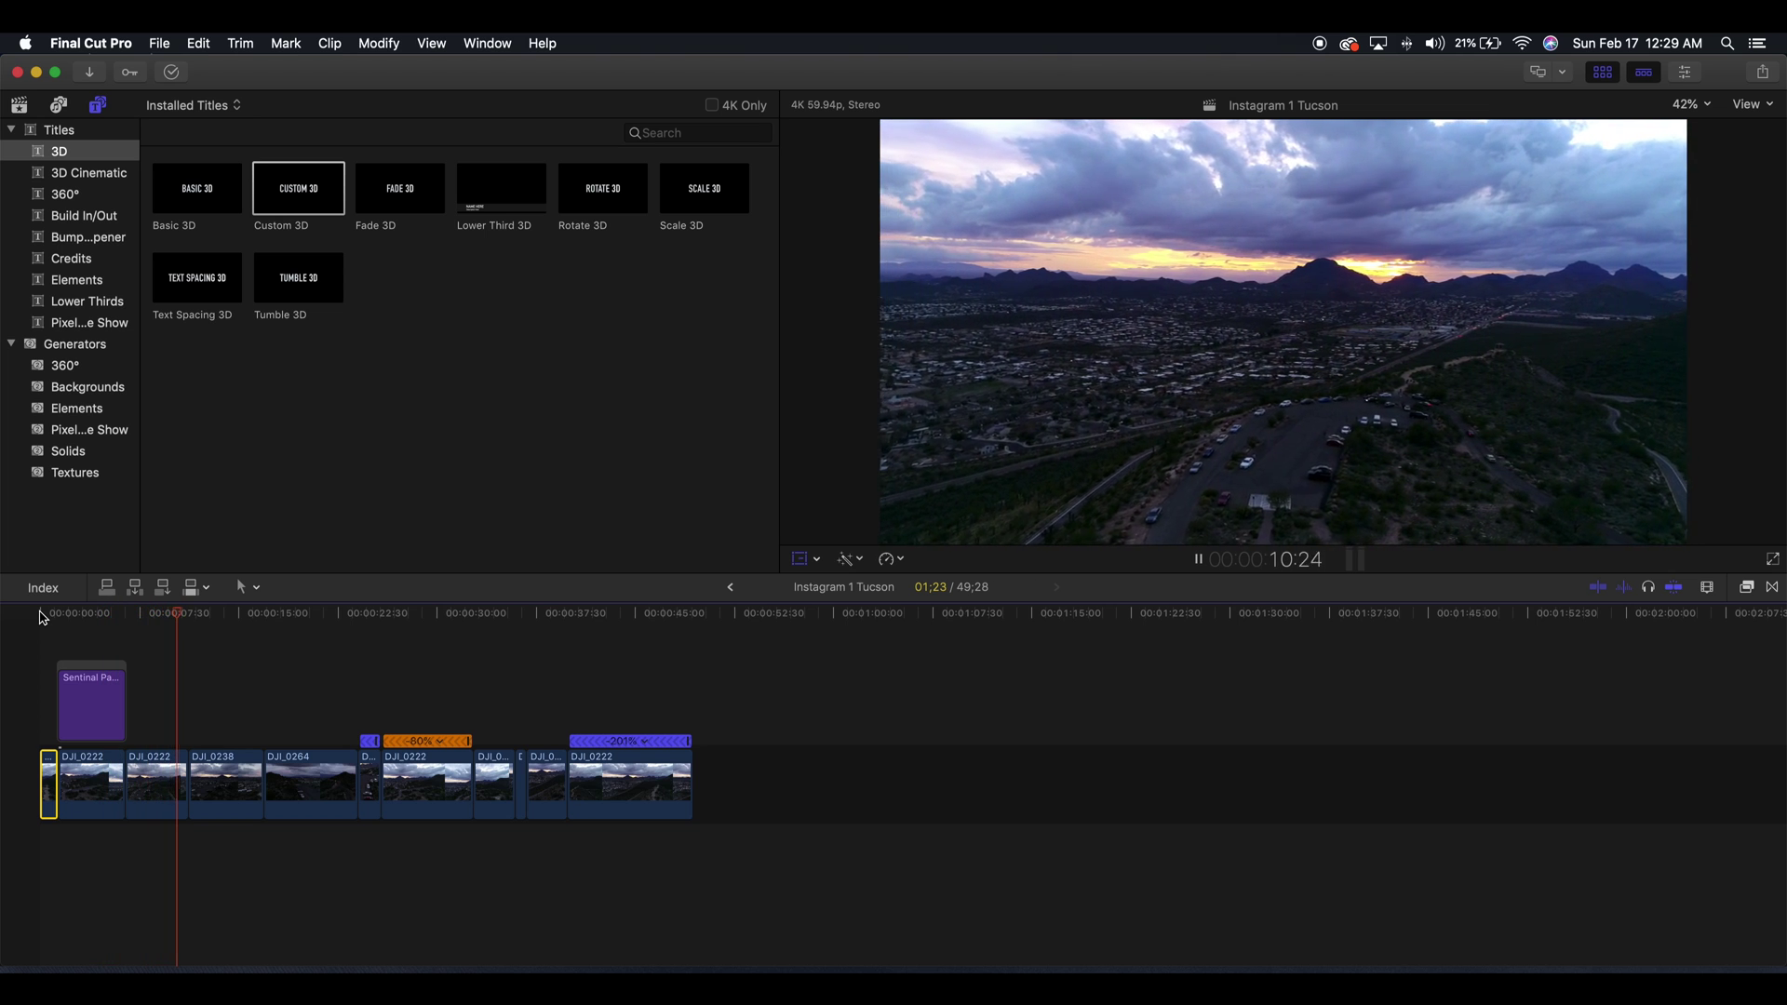
{"action": "key", "text": "space"}
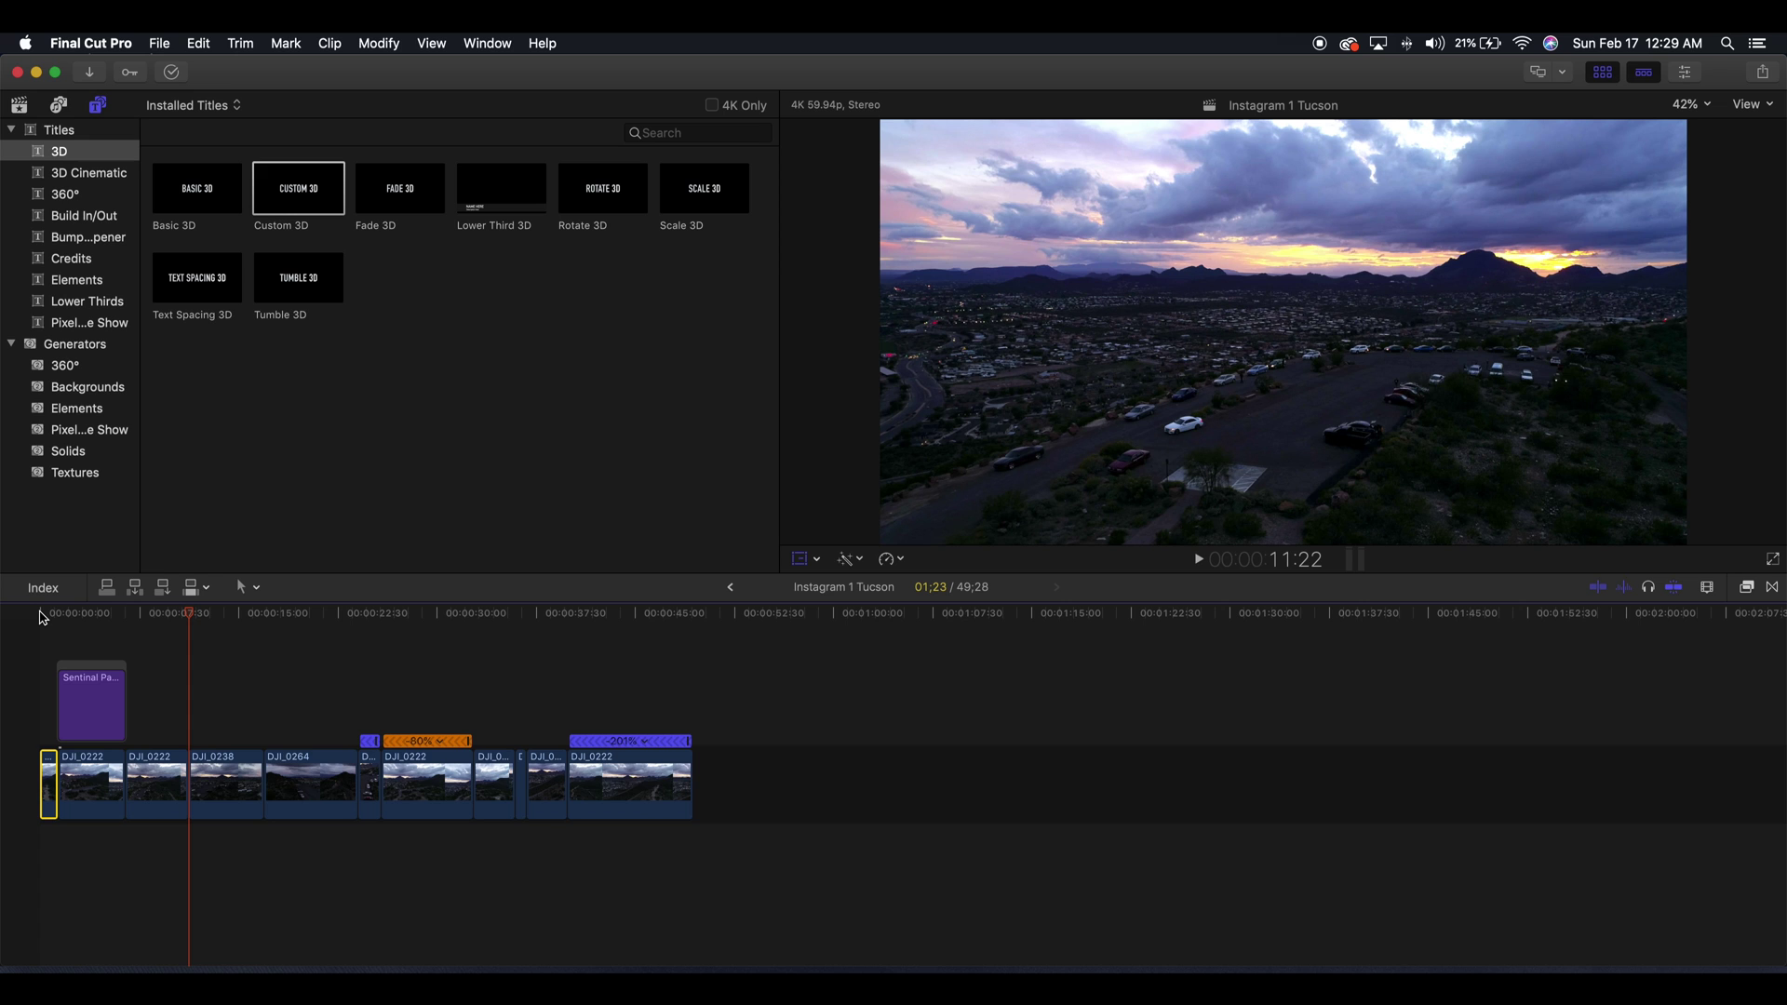
Park the playhead on the first frame of the 'Sentinal Park Tuscon, AZ' title
{"action": "left_click", "coordinate": [84, 616]}
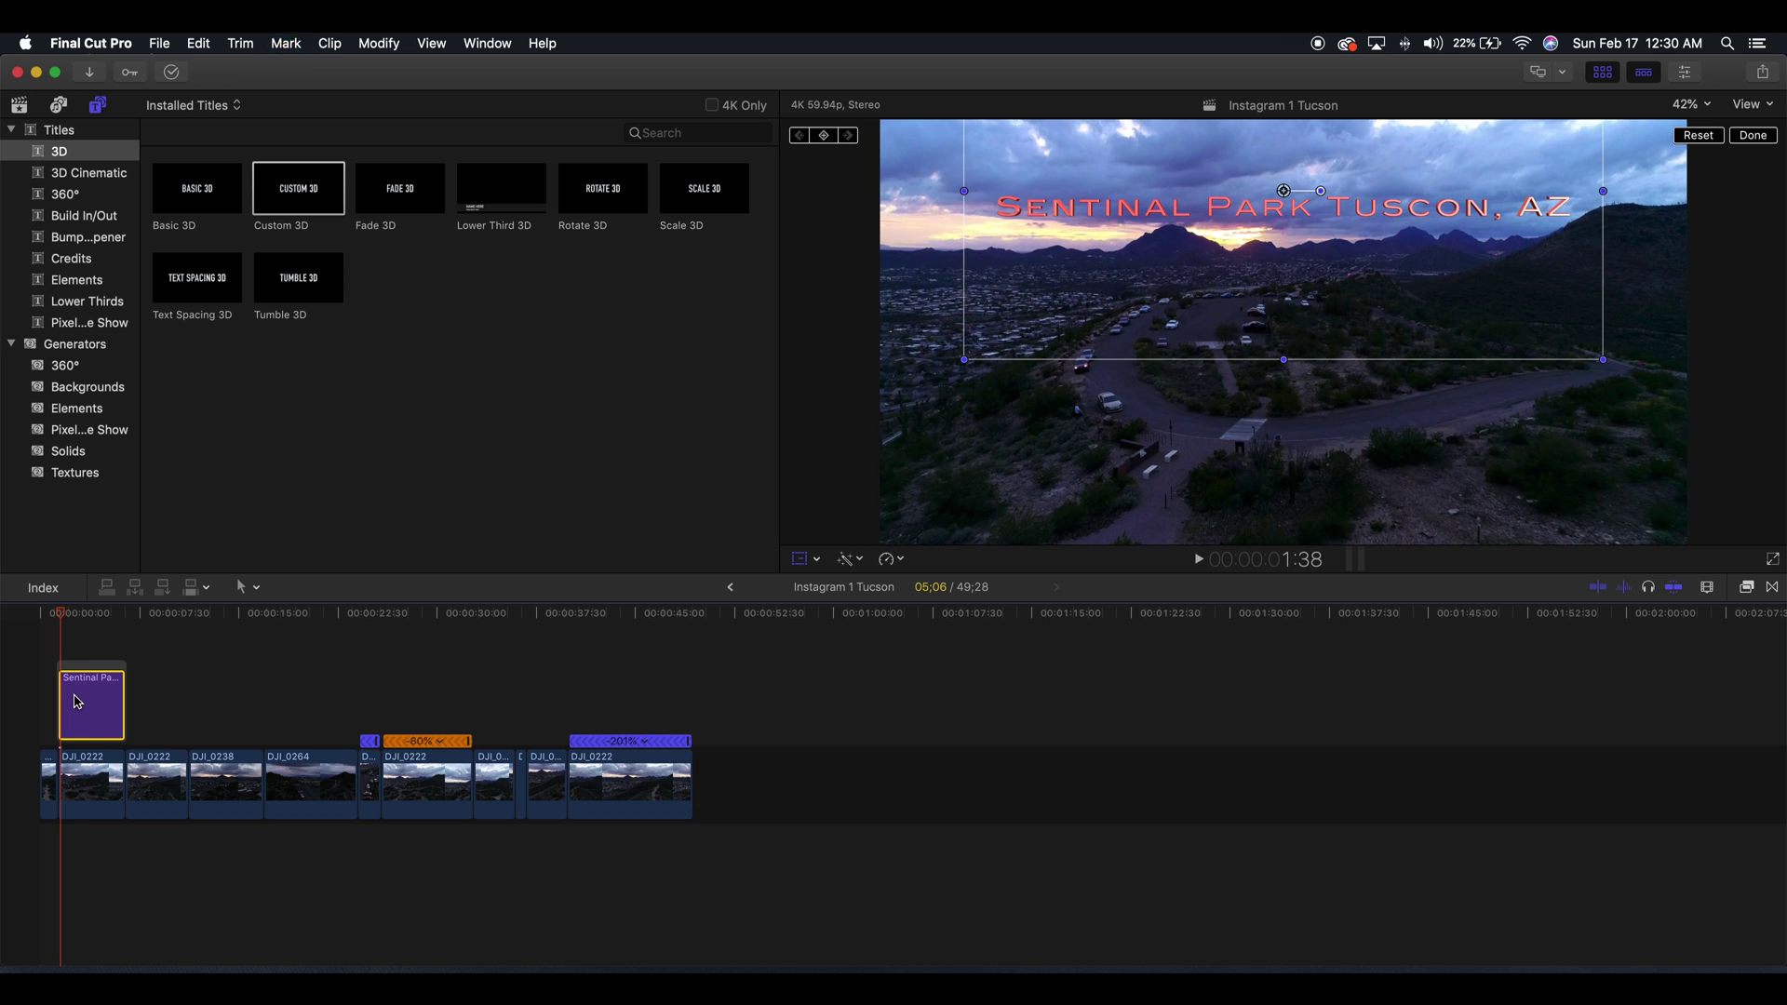
{"action": "key", "text": "Left"}
{"action": "key", "text": "Left"}
{"action": "key", "text": "Left"}
{"action": "key", "text": "Left"}
{"action": "key", "text": "Left"}
{"action": "key", "text": "Left"}
{"action": "key", "text": "Left"}
{"action": "key", "text": "Left"}
{"action": "key", "text": "Left"}
{"action": "key", "text": "Left"}
{"action": "key", "text": "Left"}
{"action": "key", "text": "Left"}
{"action": "key", "text": "Left"}
{"action": "key", "text": "Left"}
{"action": "key", "text": "Left"}
{"action": "key", "text": "Left"}
{"action": "key", "text": "Left"}
{"action": "key", "text": "Left"}
{"action": "key", "text": "Left"}
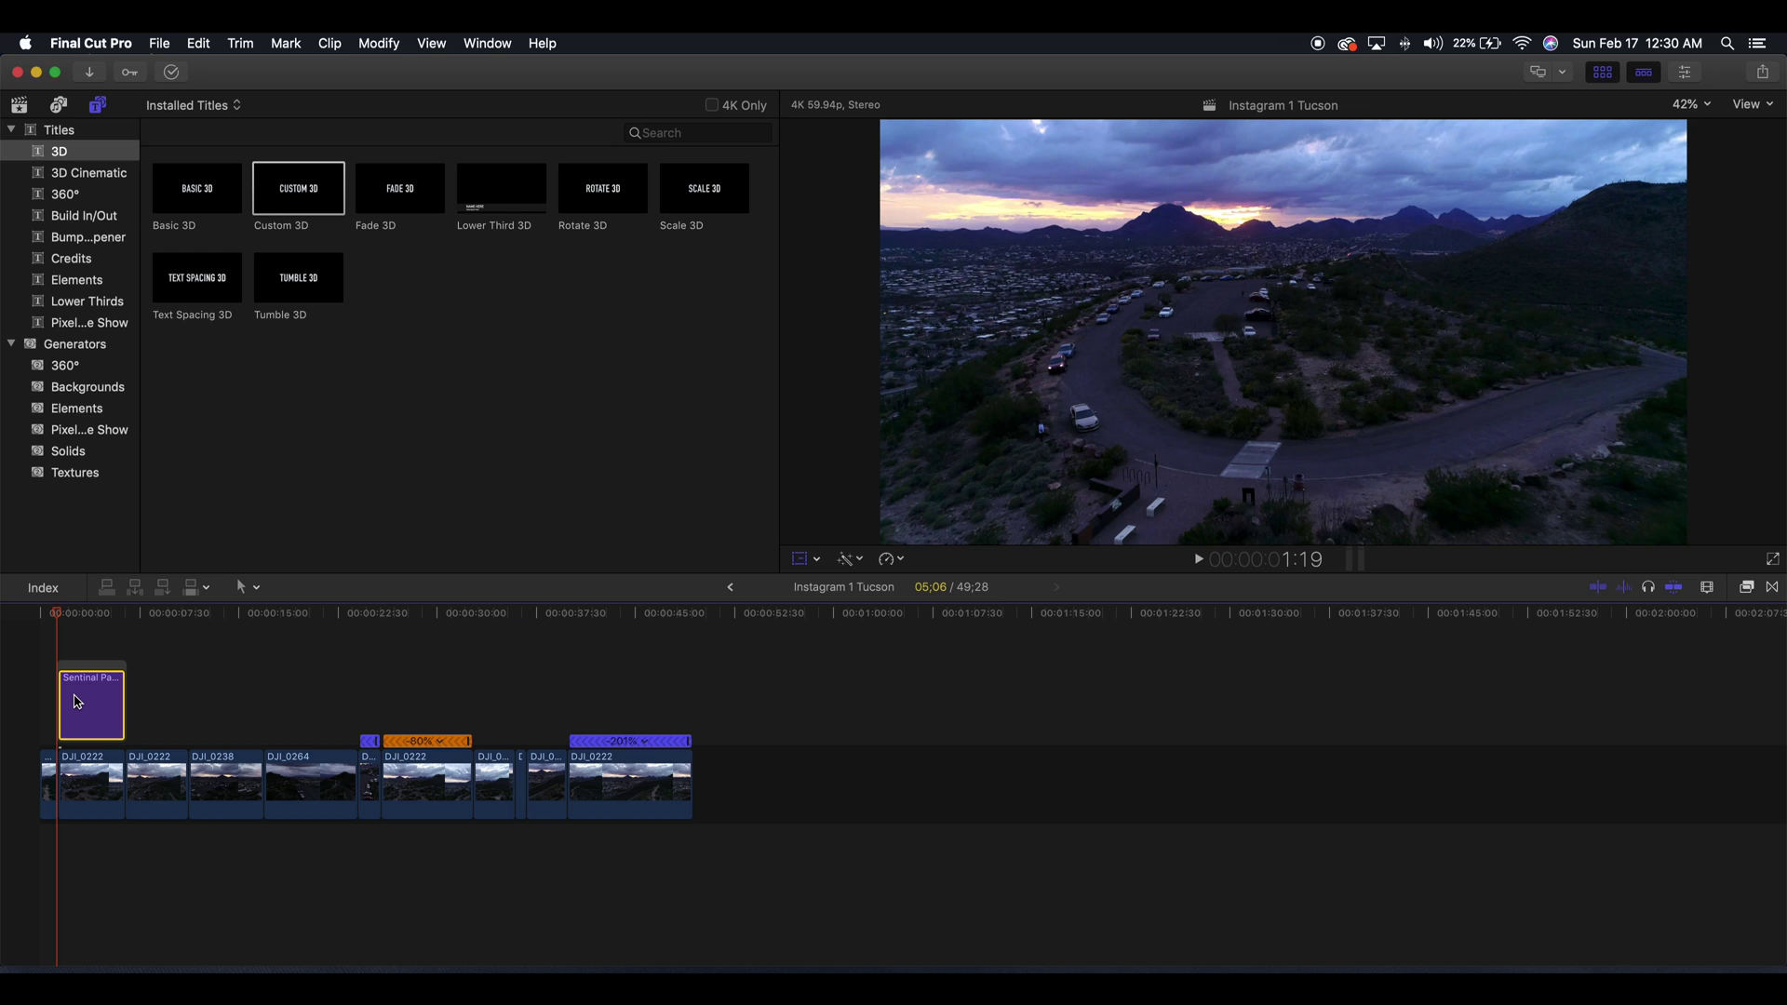
{"action": "key", "text": "Right"}
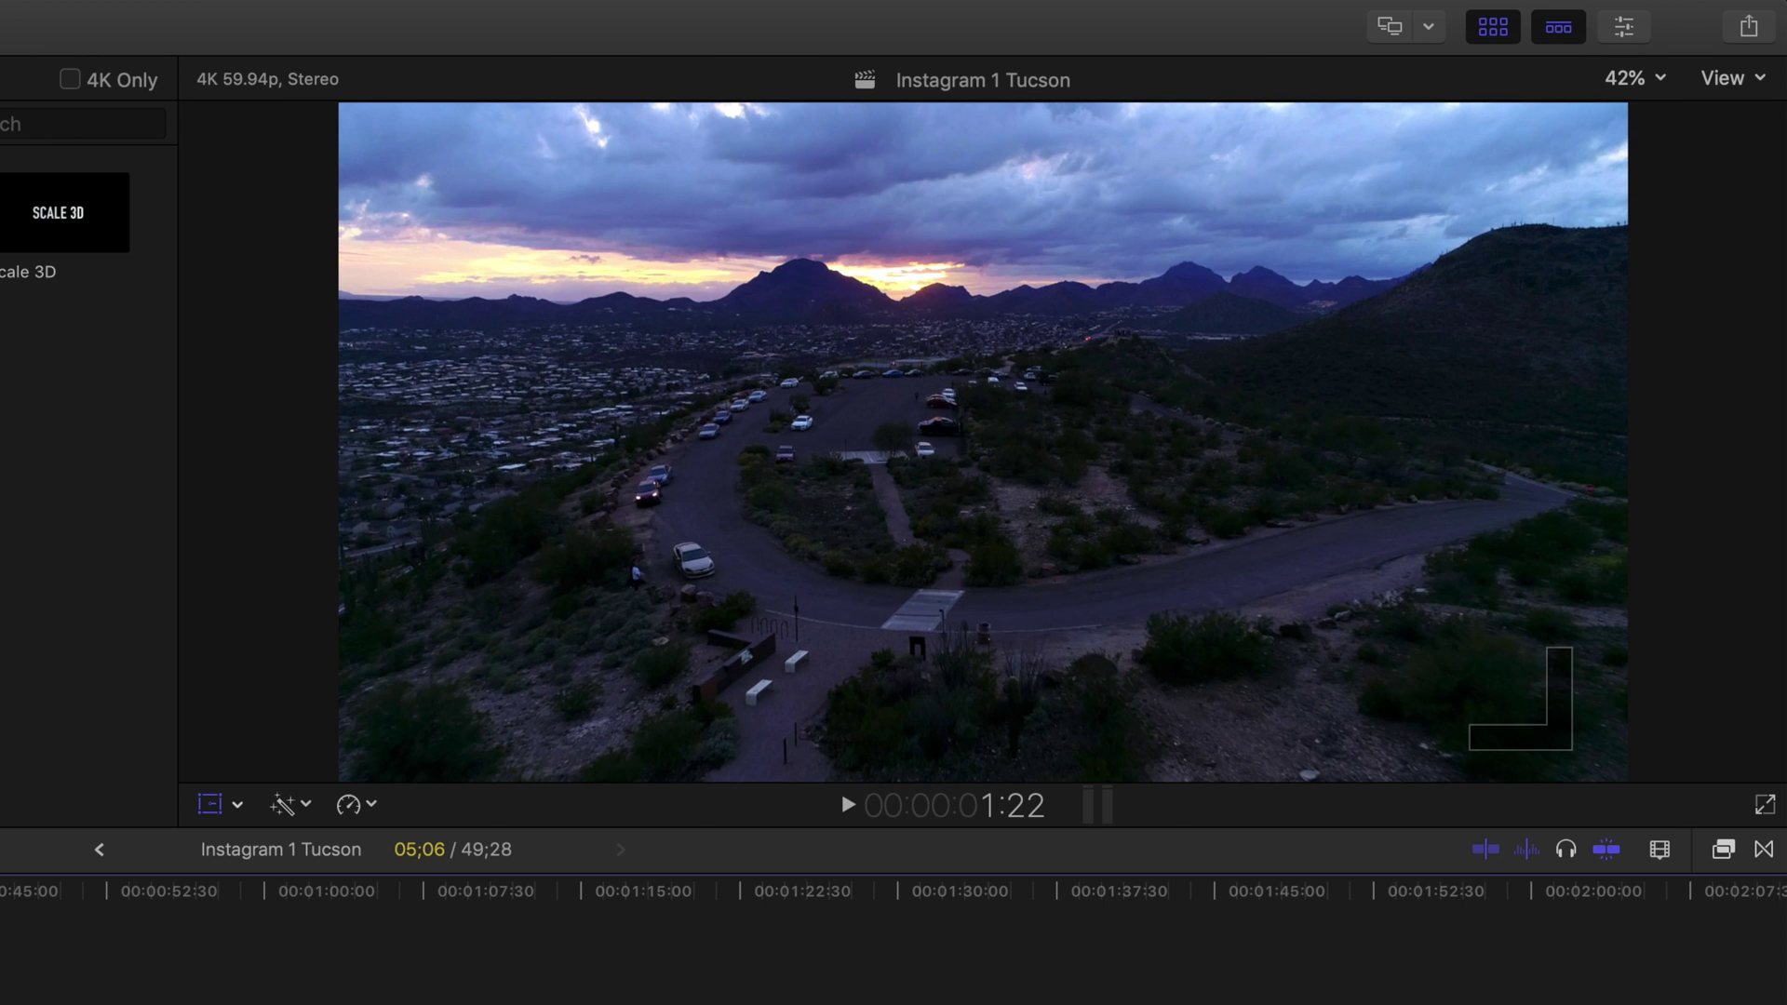
{"action": "key", "text": "Right"}
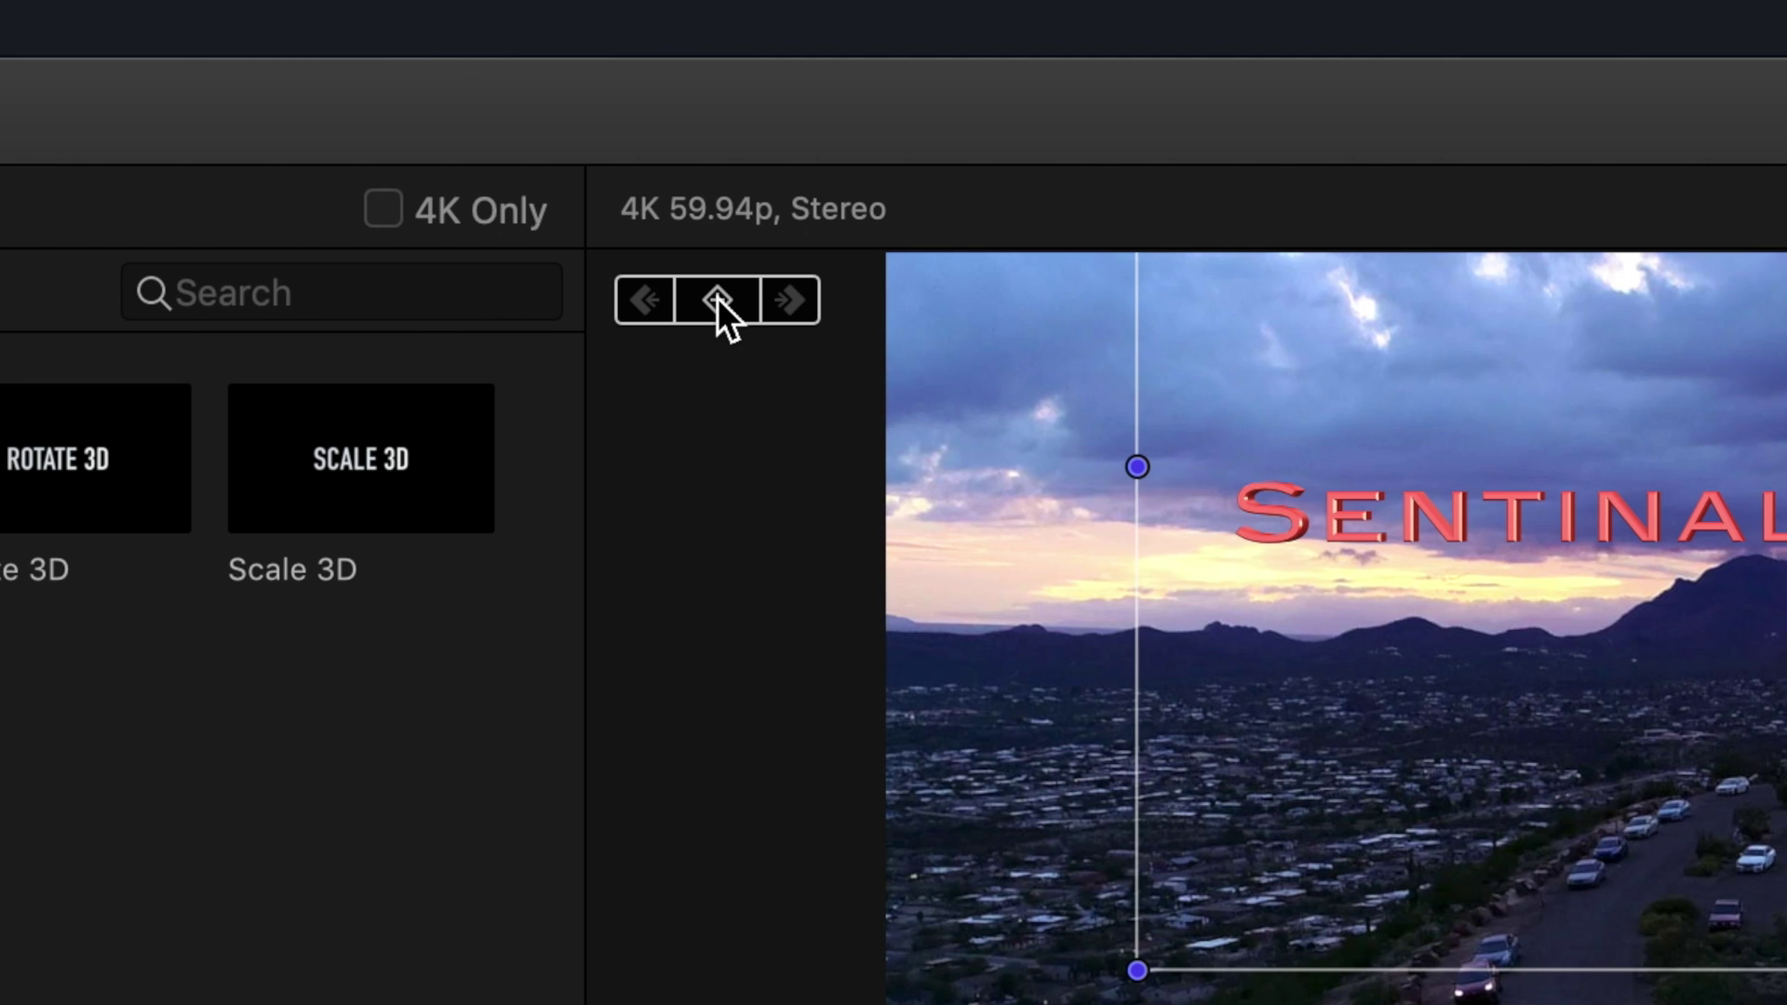
Add a position keyframe to the title at its first frame
{"action": "left_click", "coordinate": [716, 299]}
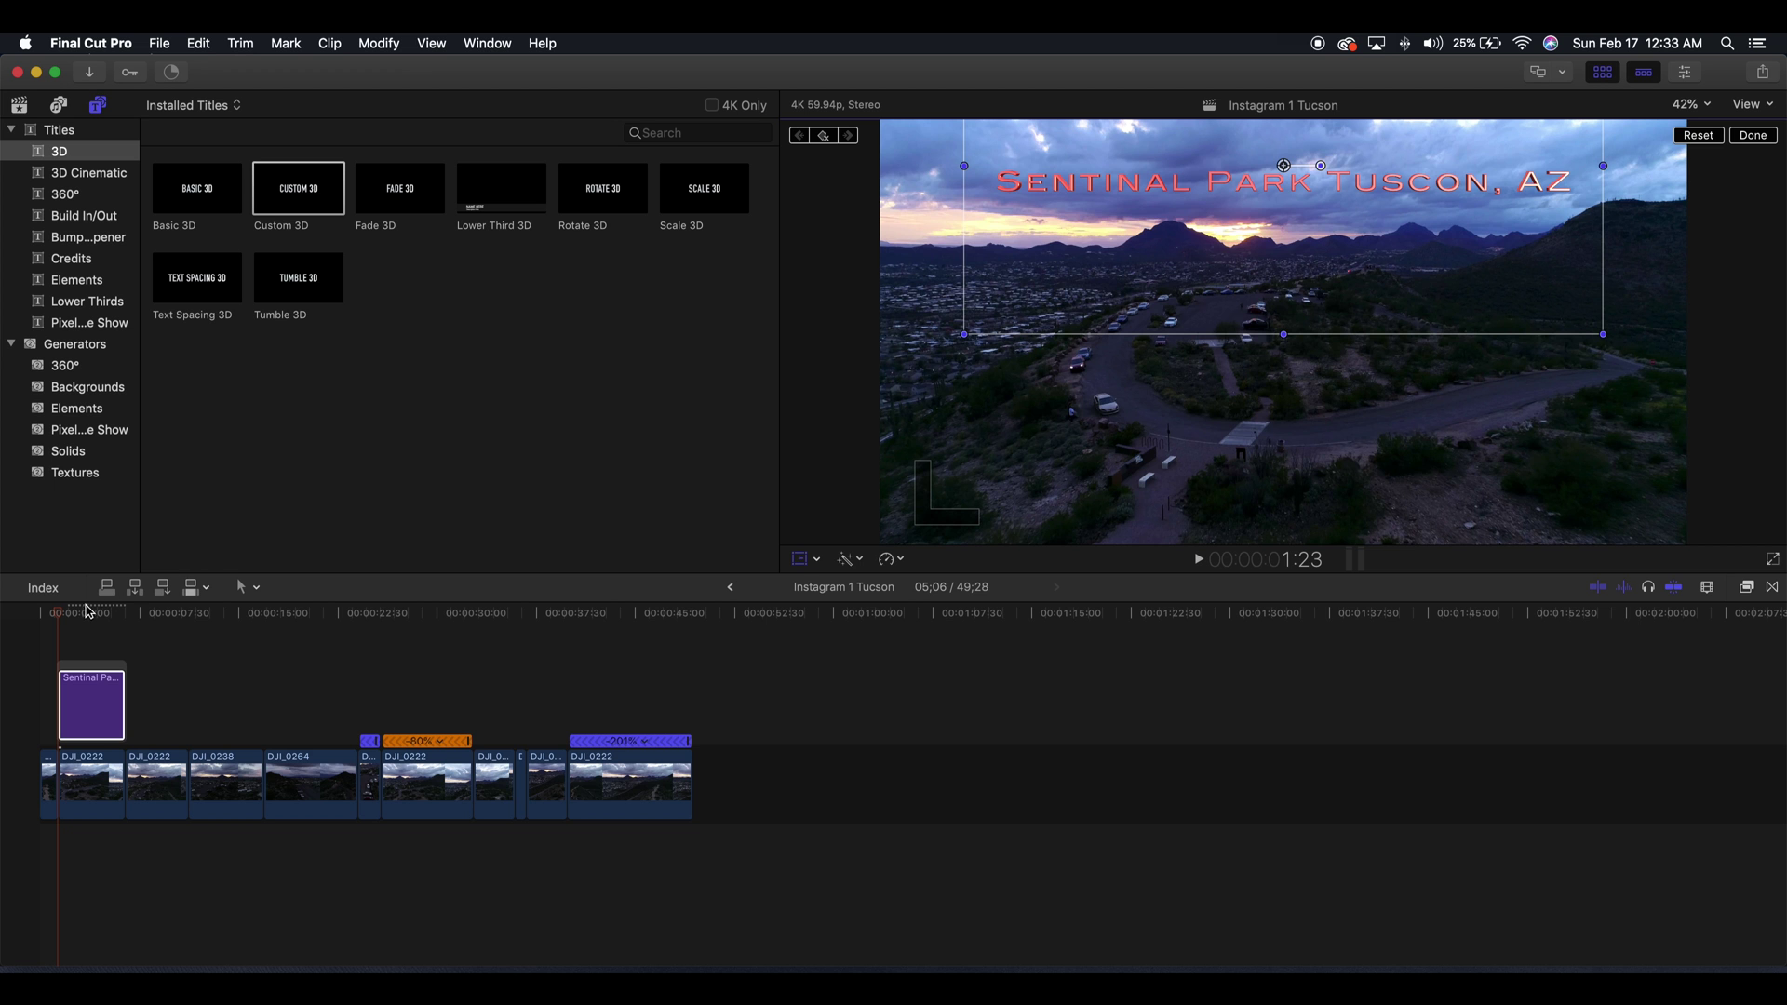
Scrub to near the title's end, around 6:28, and grab the title's centre handle
{"action": "left_click", "coordinate": [101, 614]}
{"action": "left_click_drag", "start_coordinate": [101, 614], "coordinate": [124, 615]}
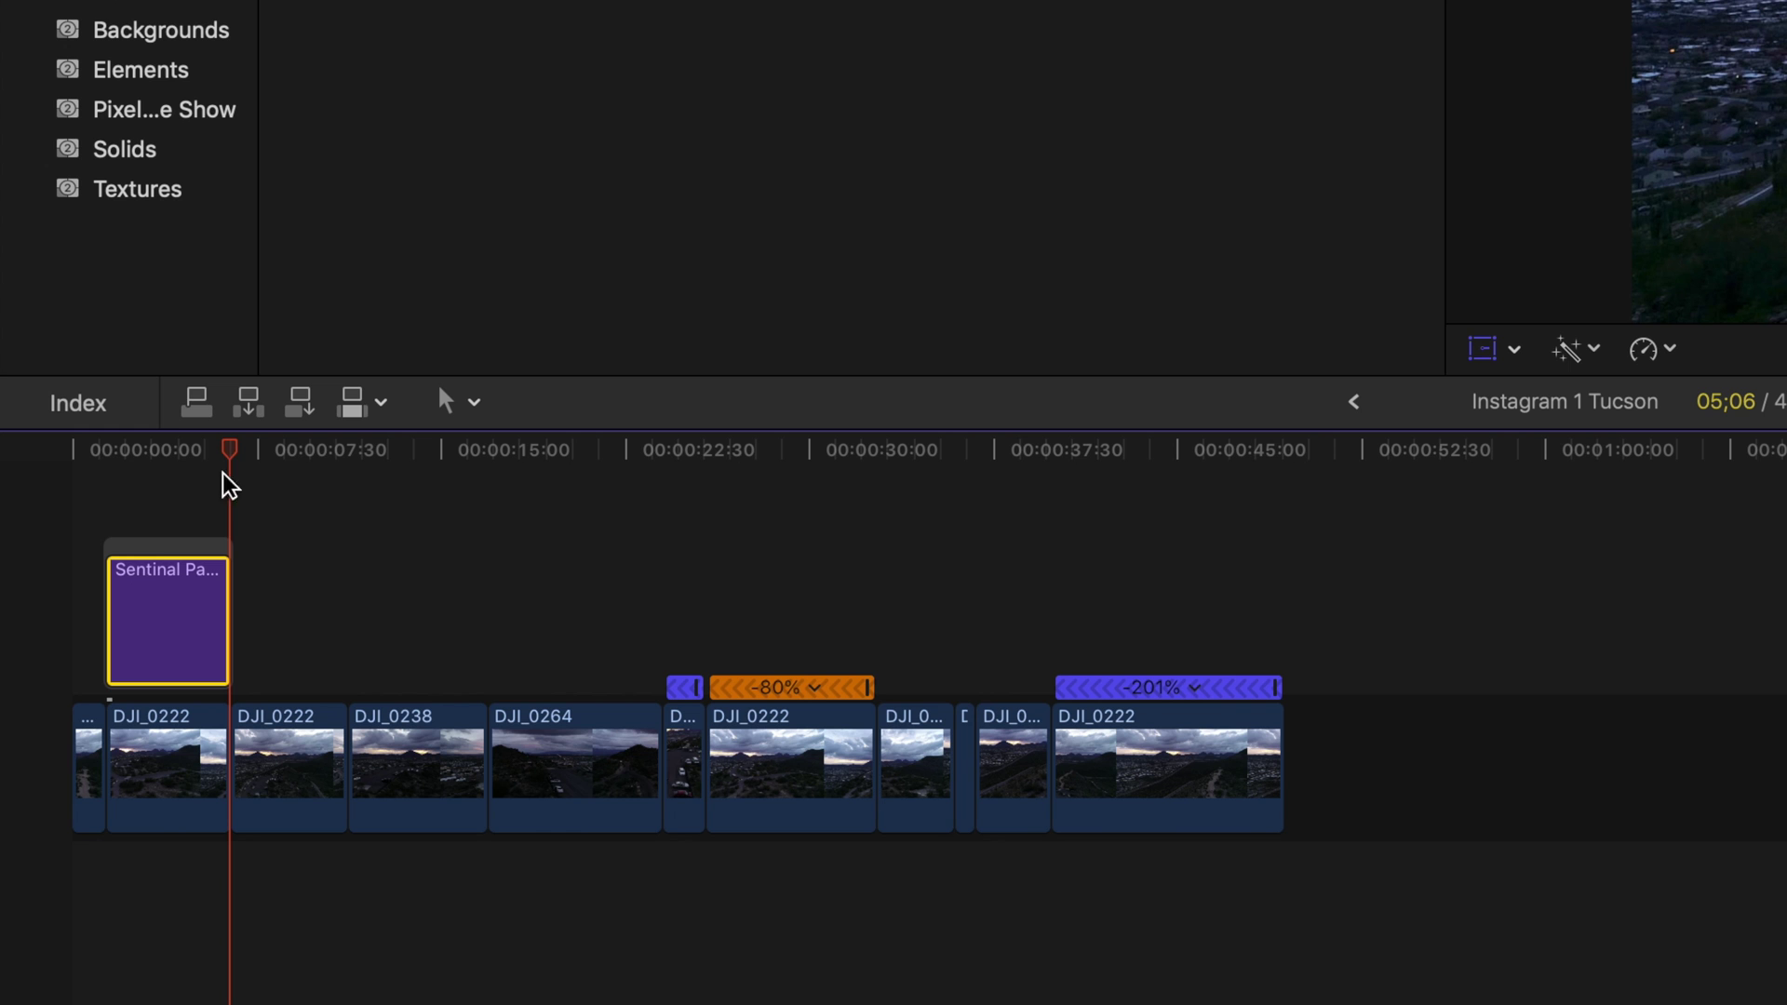
{"action": "left_click", "coordinate": [102, 456]}
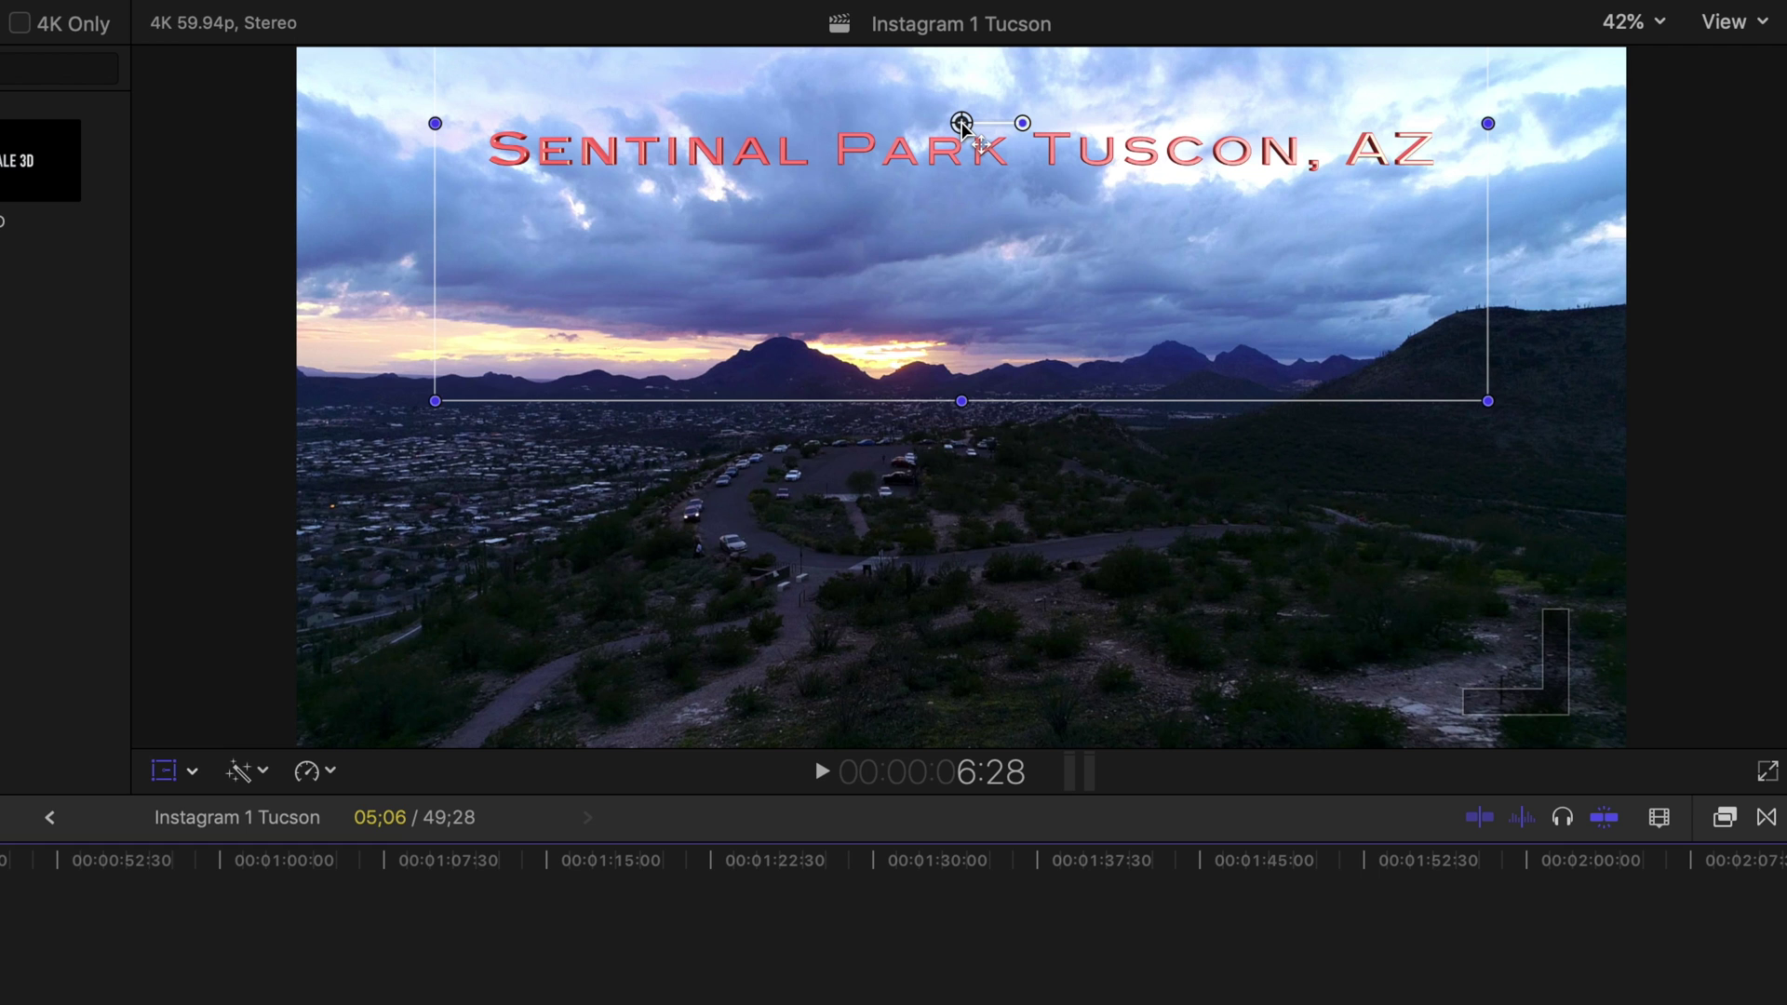
{"action": "left_click", "coordinate": [962, 124]}
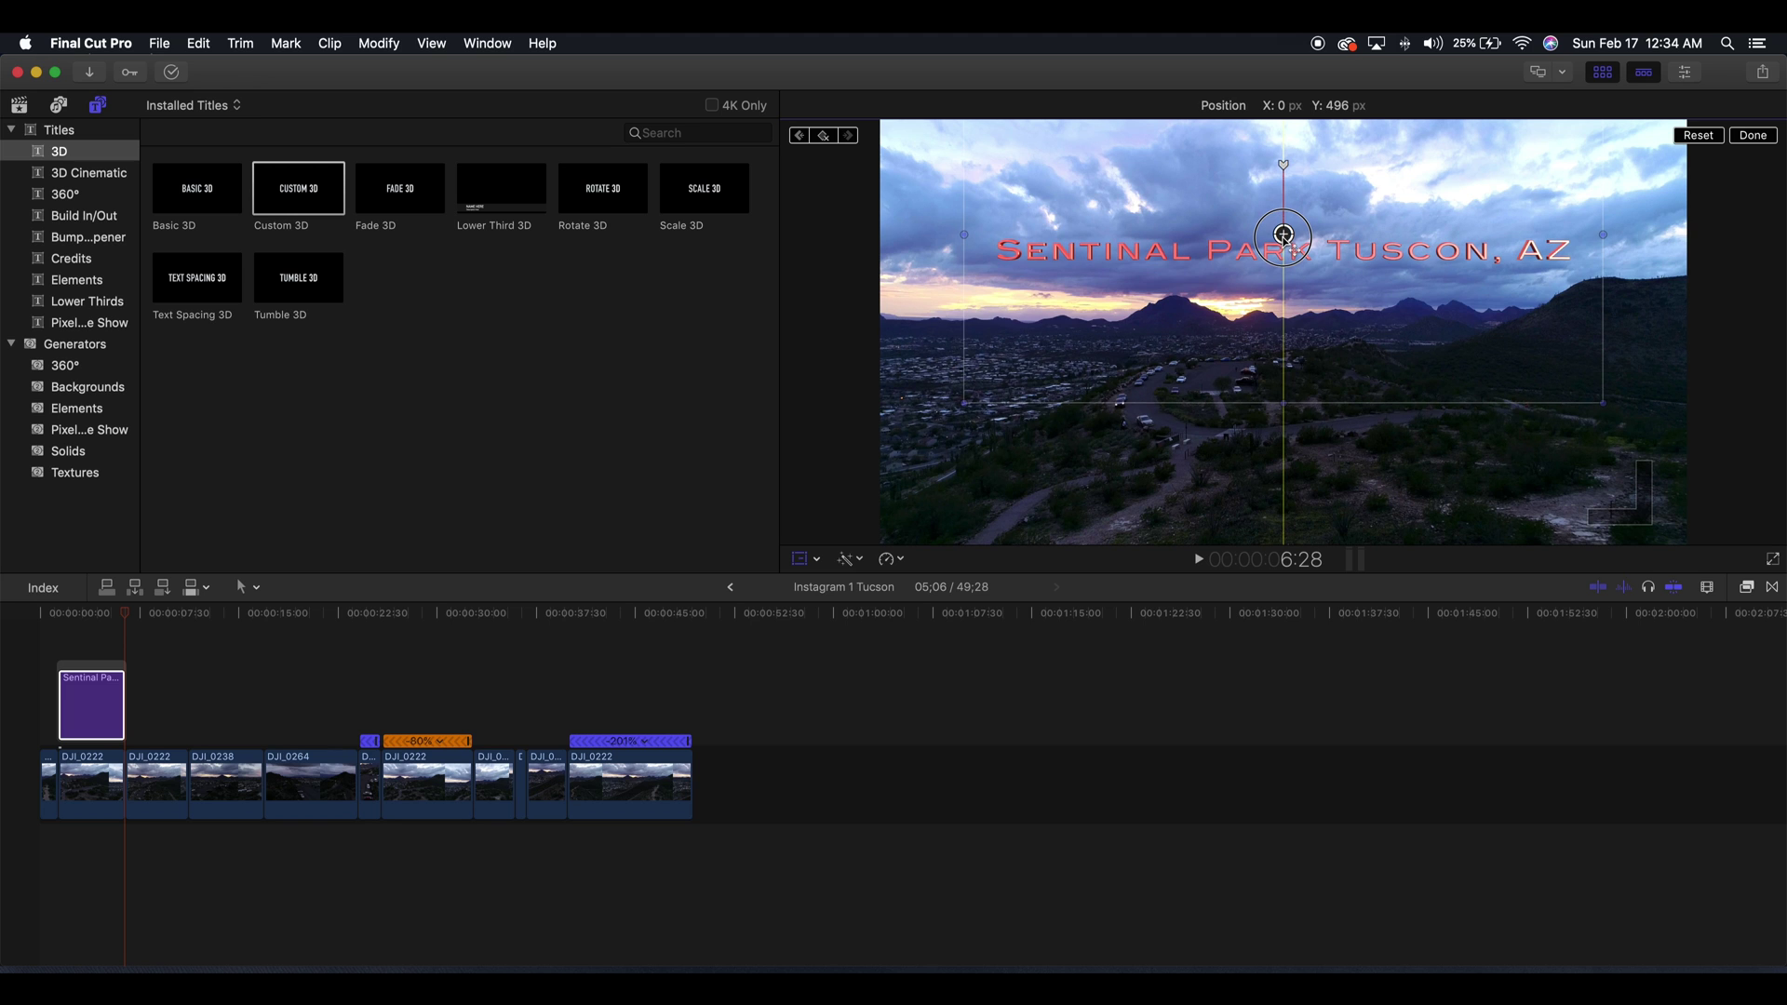
Lower the title at 6:28 to X 0 px, Y 499 px, creating a second position keyframe
{"action": "left_click_drag", "start_coordinate": [1283, 234], "coordinate": [1284, 234]}
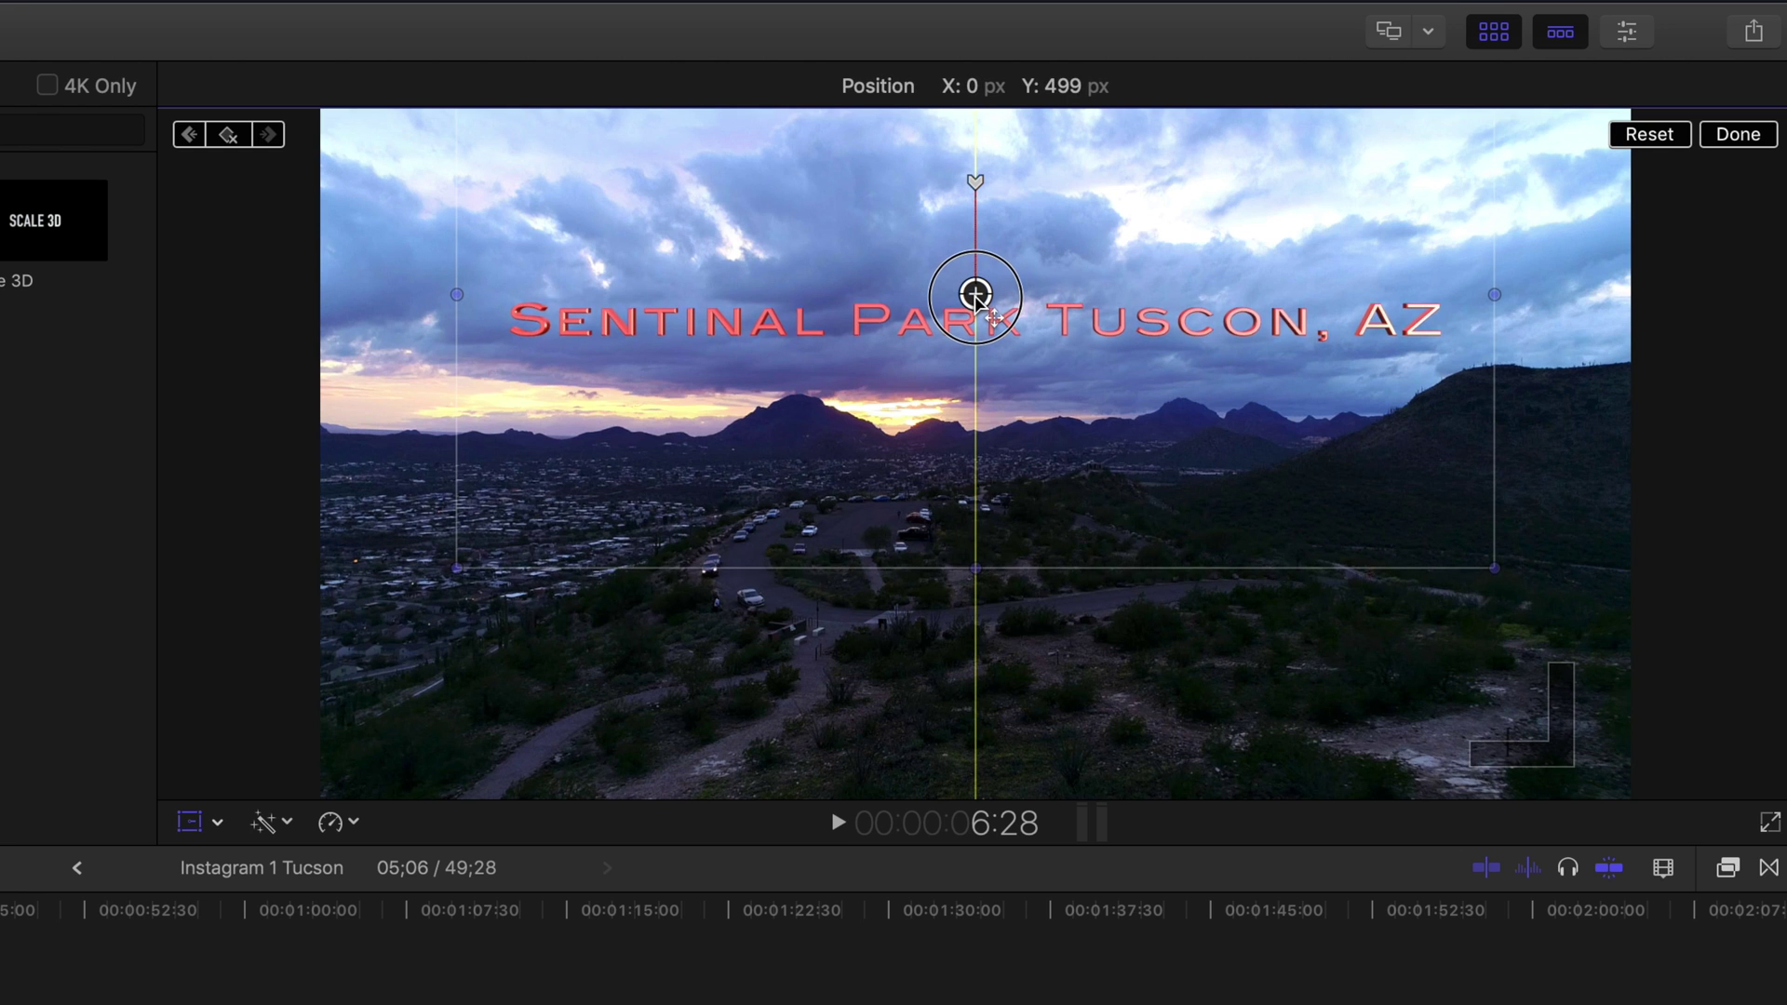
{"action": "left_click_drag", "start_coordinate": [976, 296], "coordinate": [977, 296]}
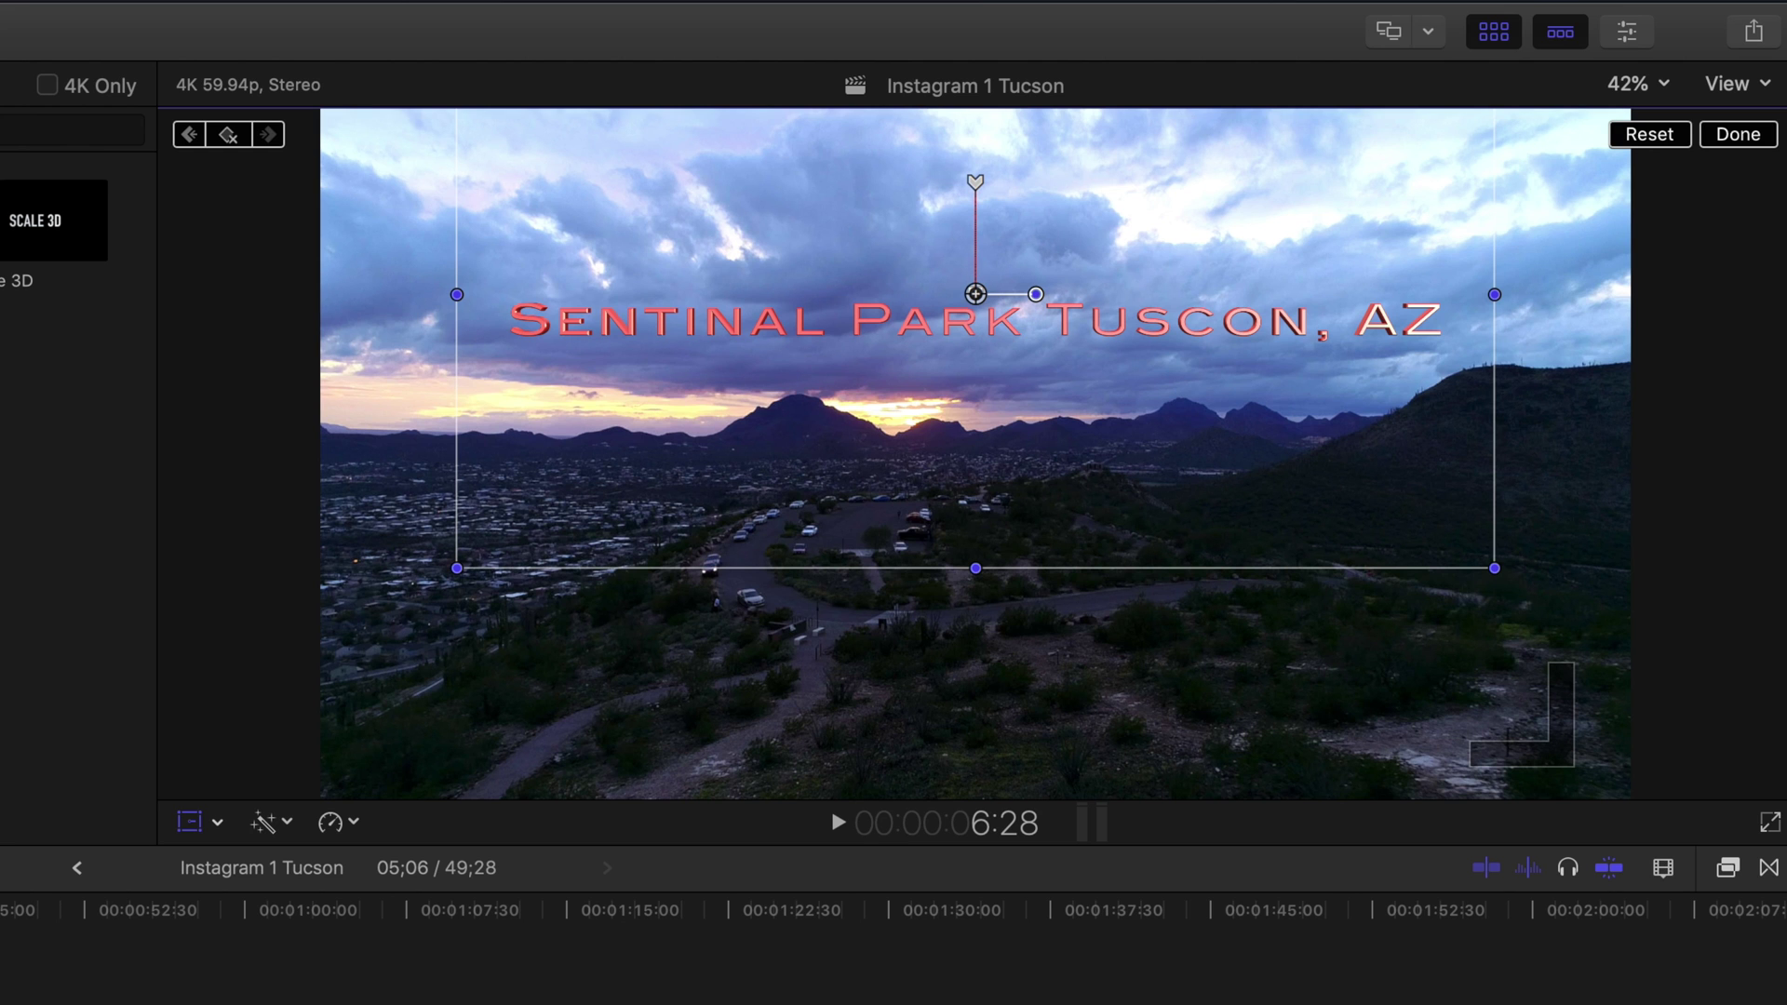
{"action": "key", "text": "j"}
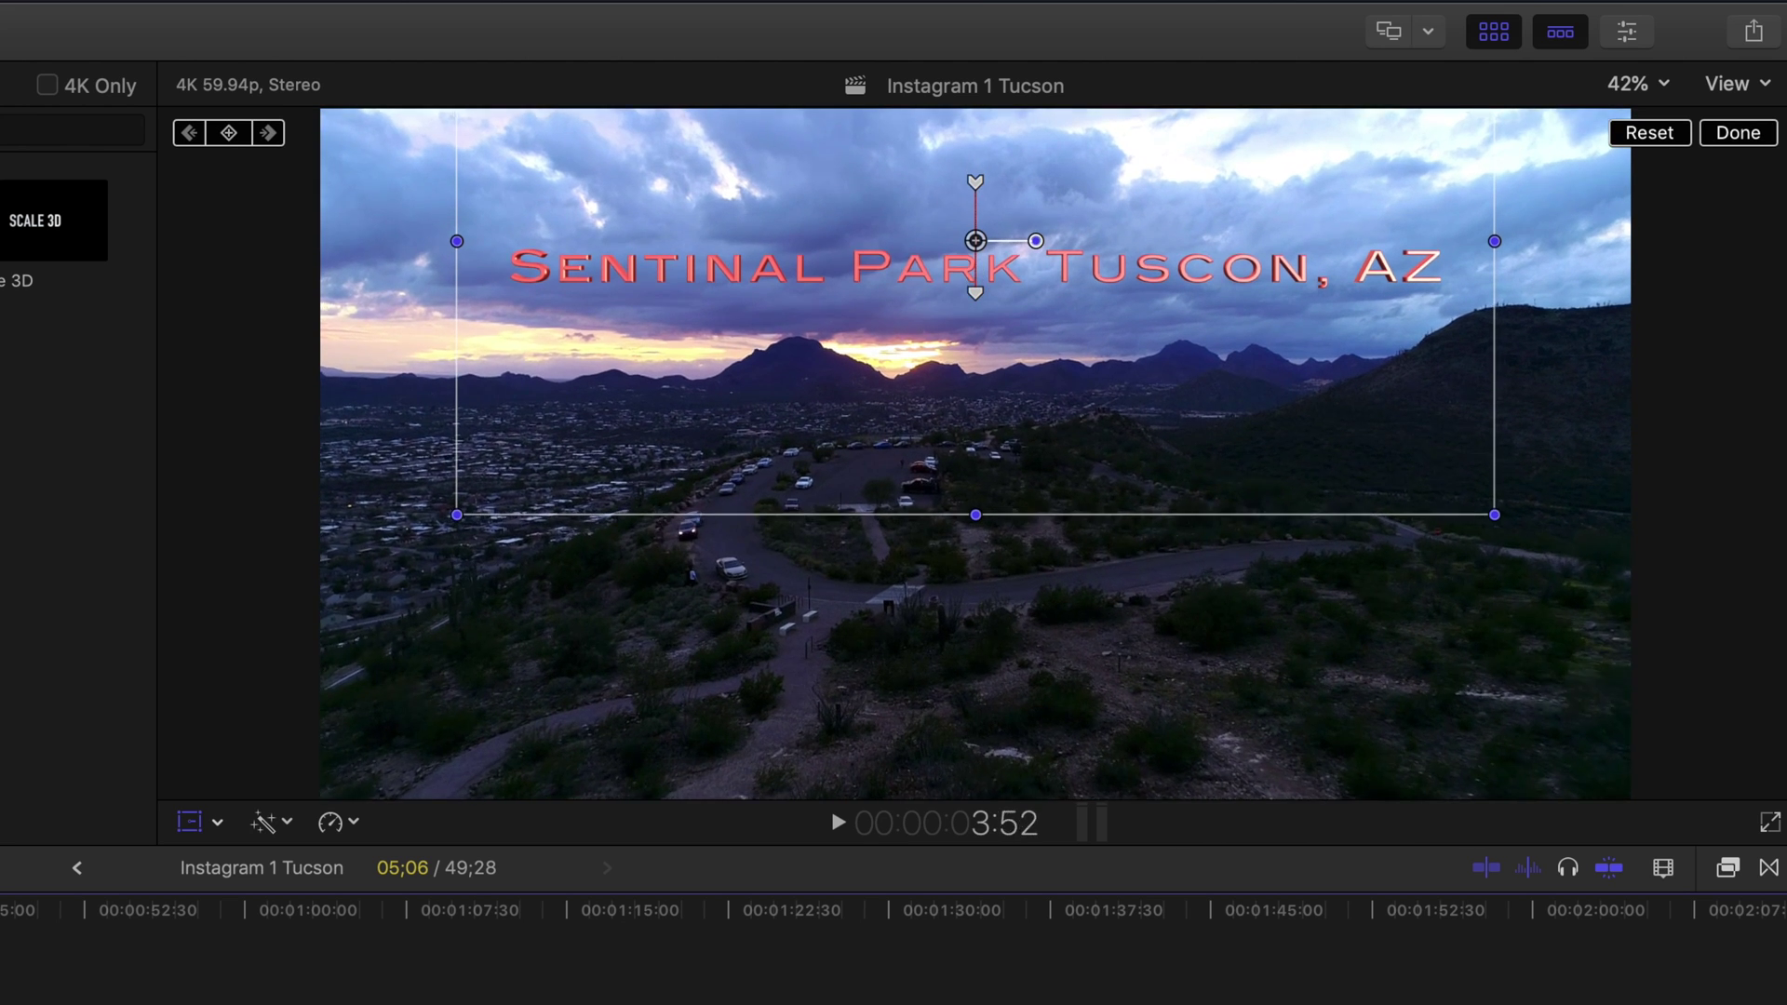
{"action": "key", "text": "l"}
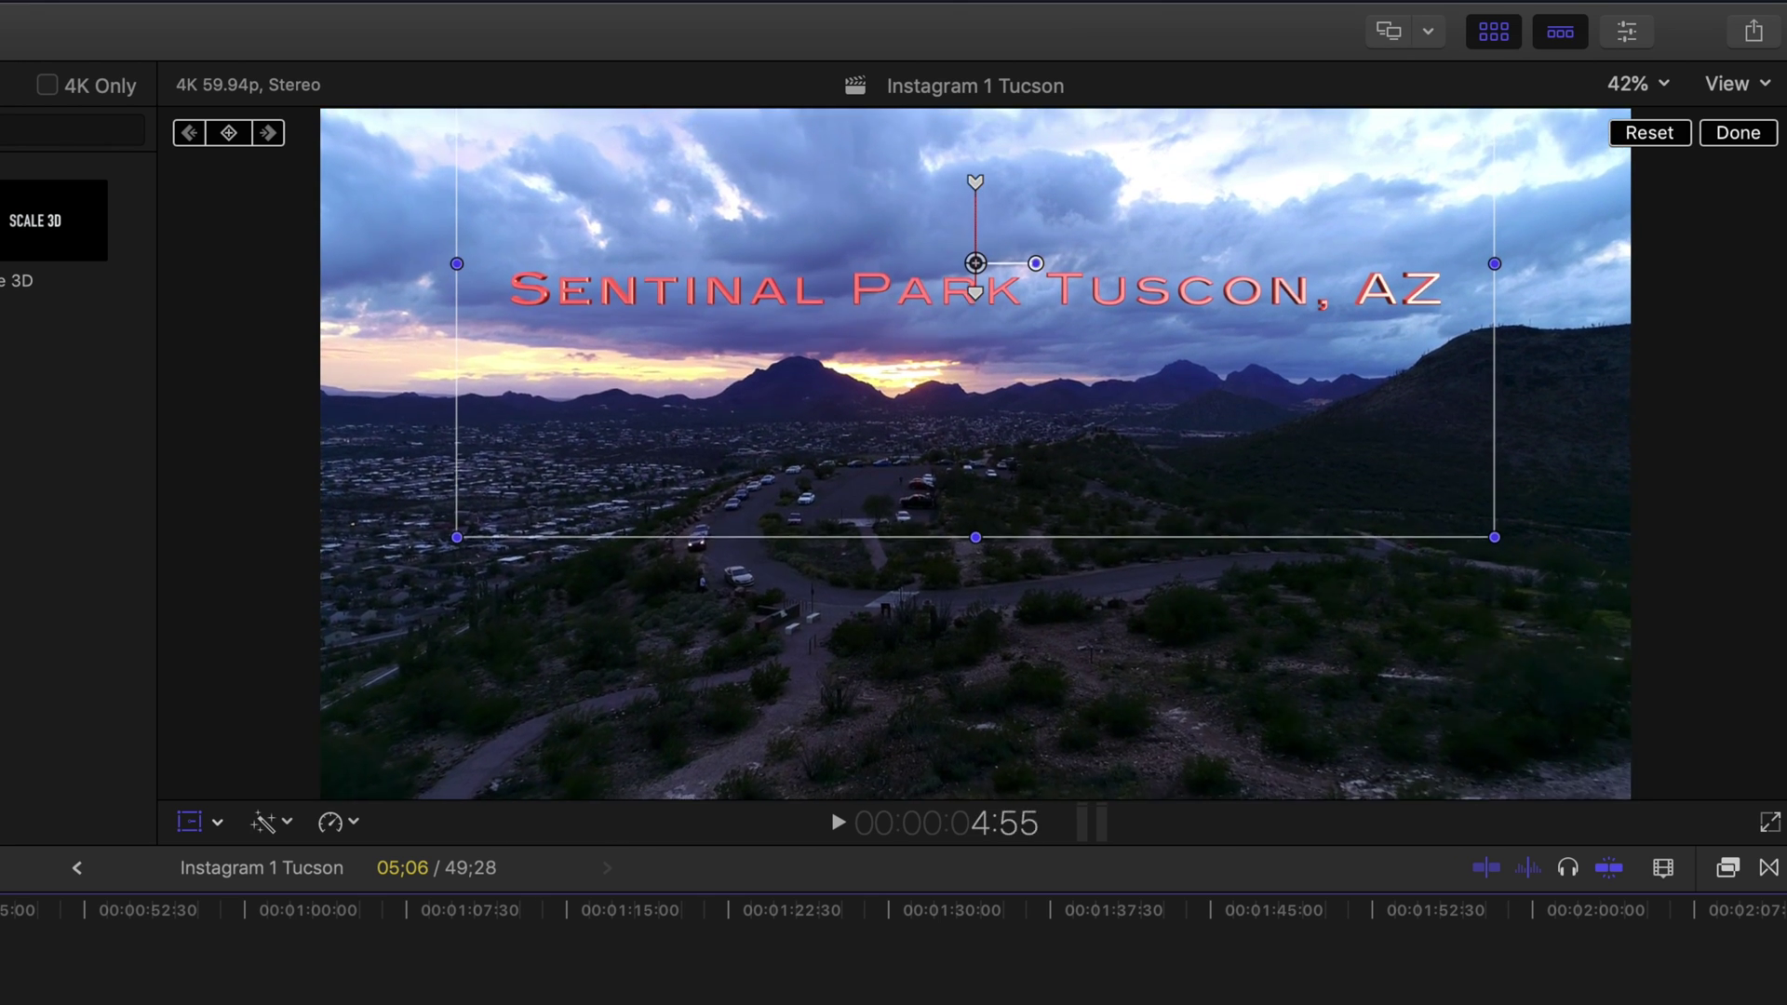
{"action": "key", "text": "j"}
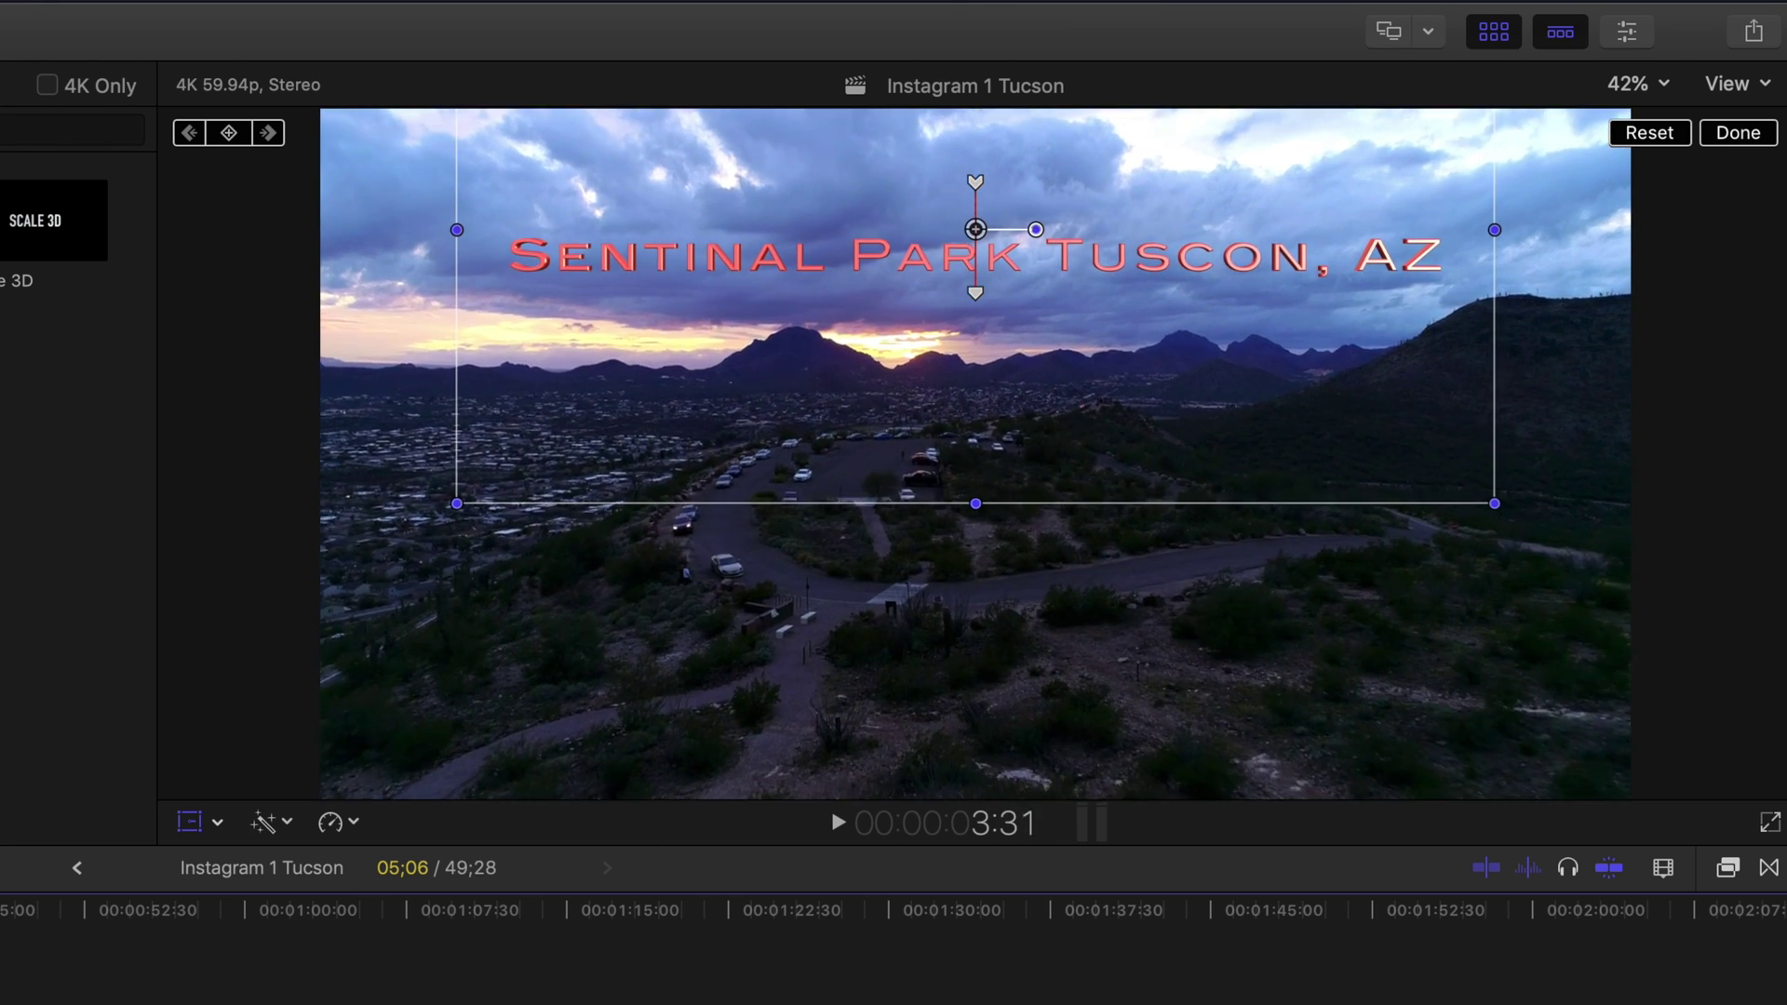
{"action": "key", "text": "l"}
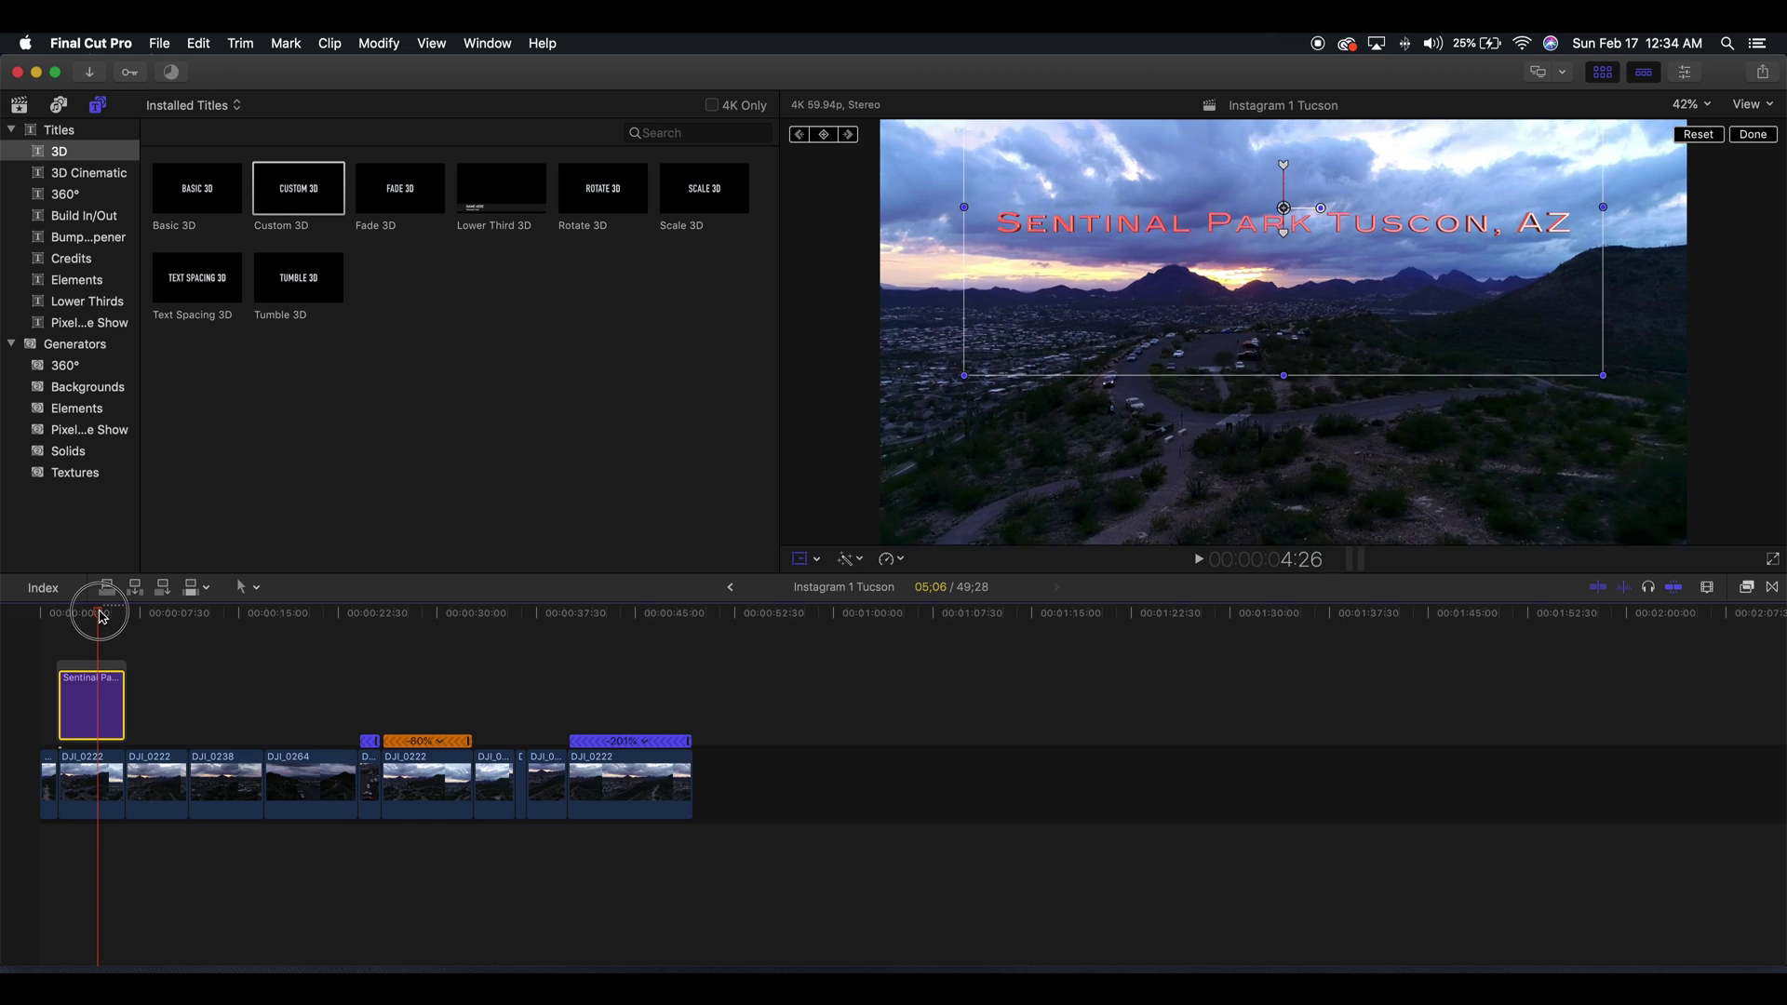
{"action": "key", "text": "k"}
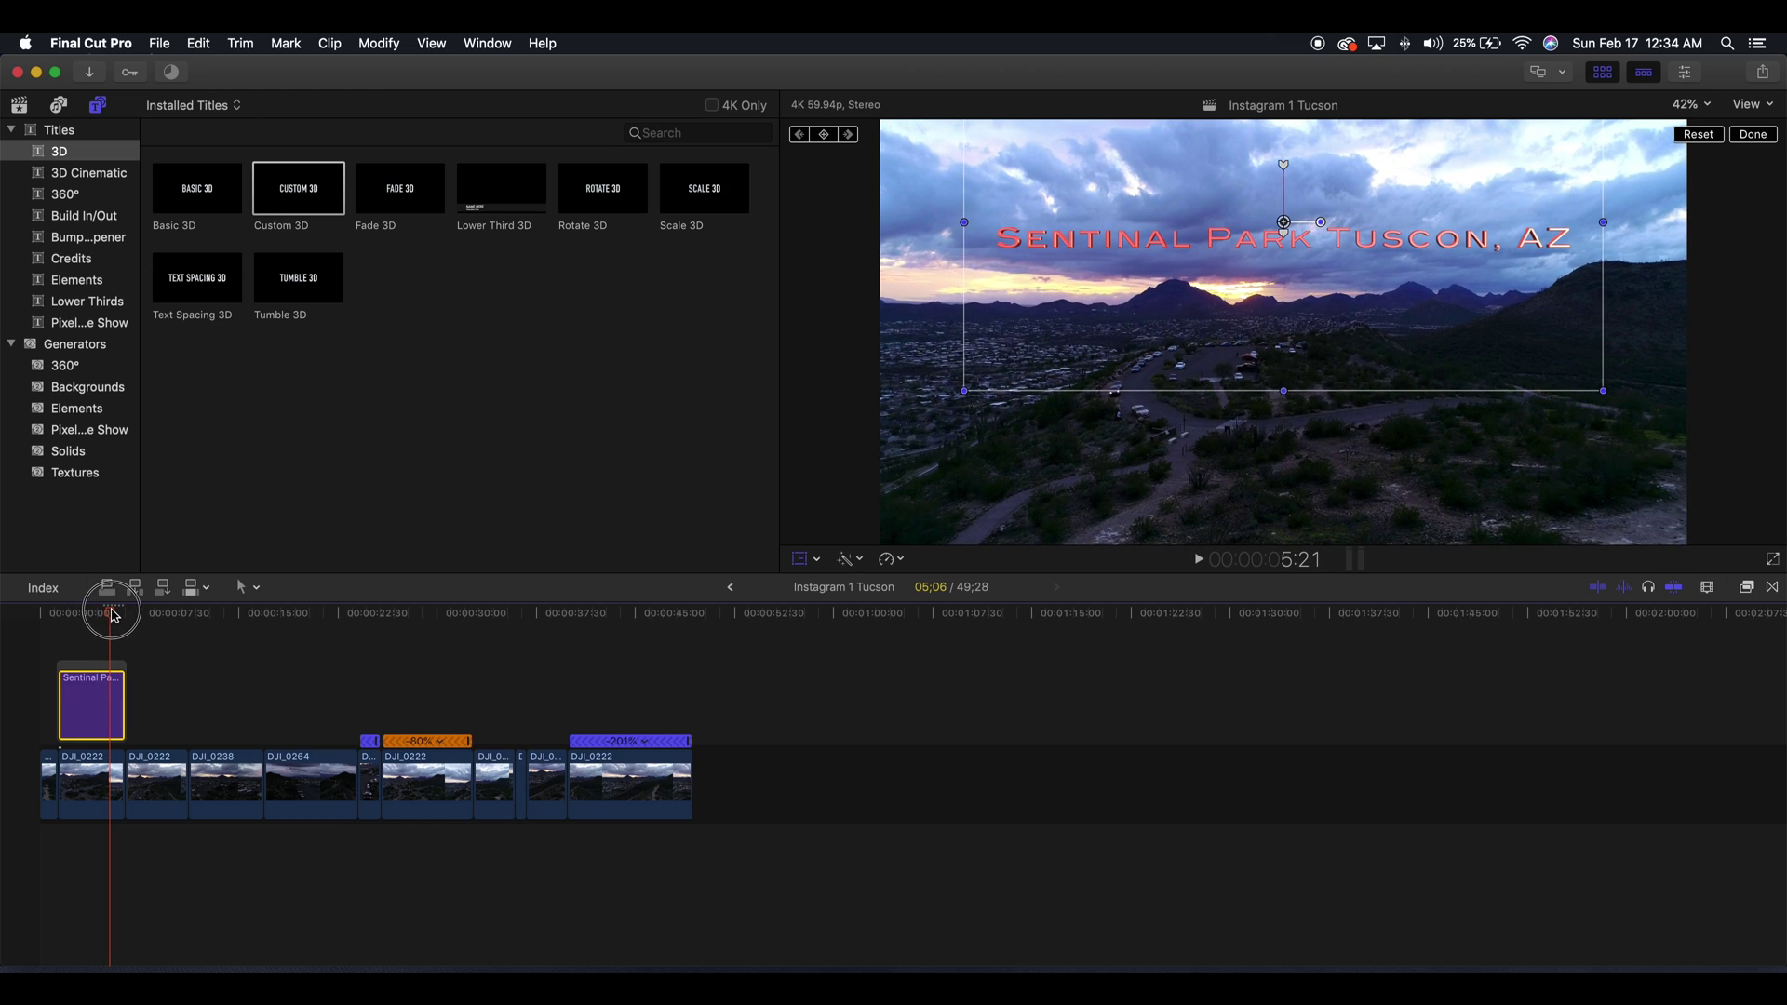
{"action": "key", "text": "l"}
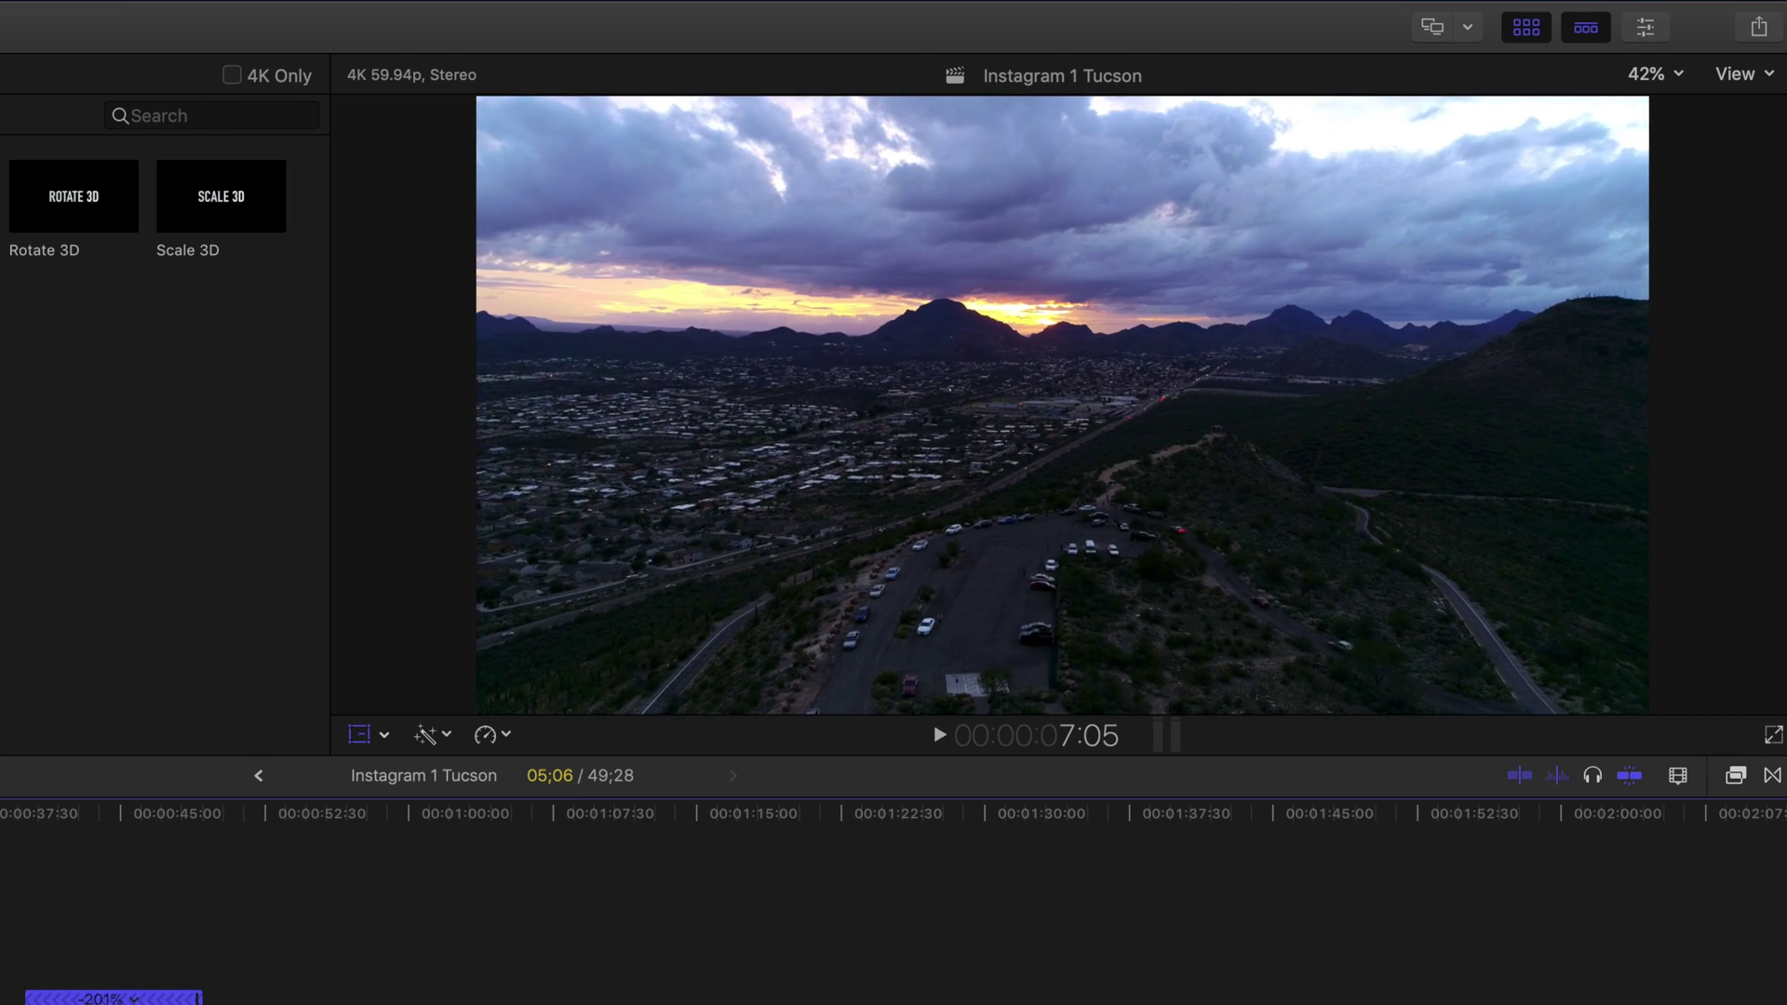
{"action": "key", "text": "Home"}
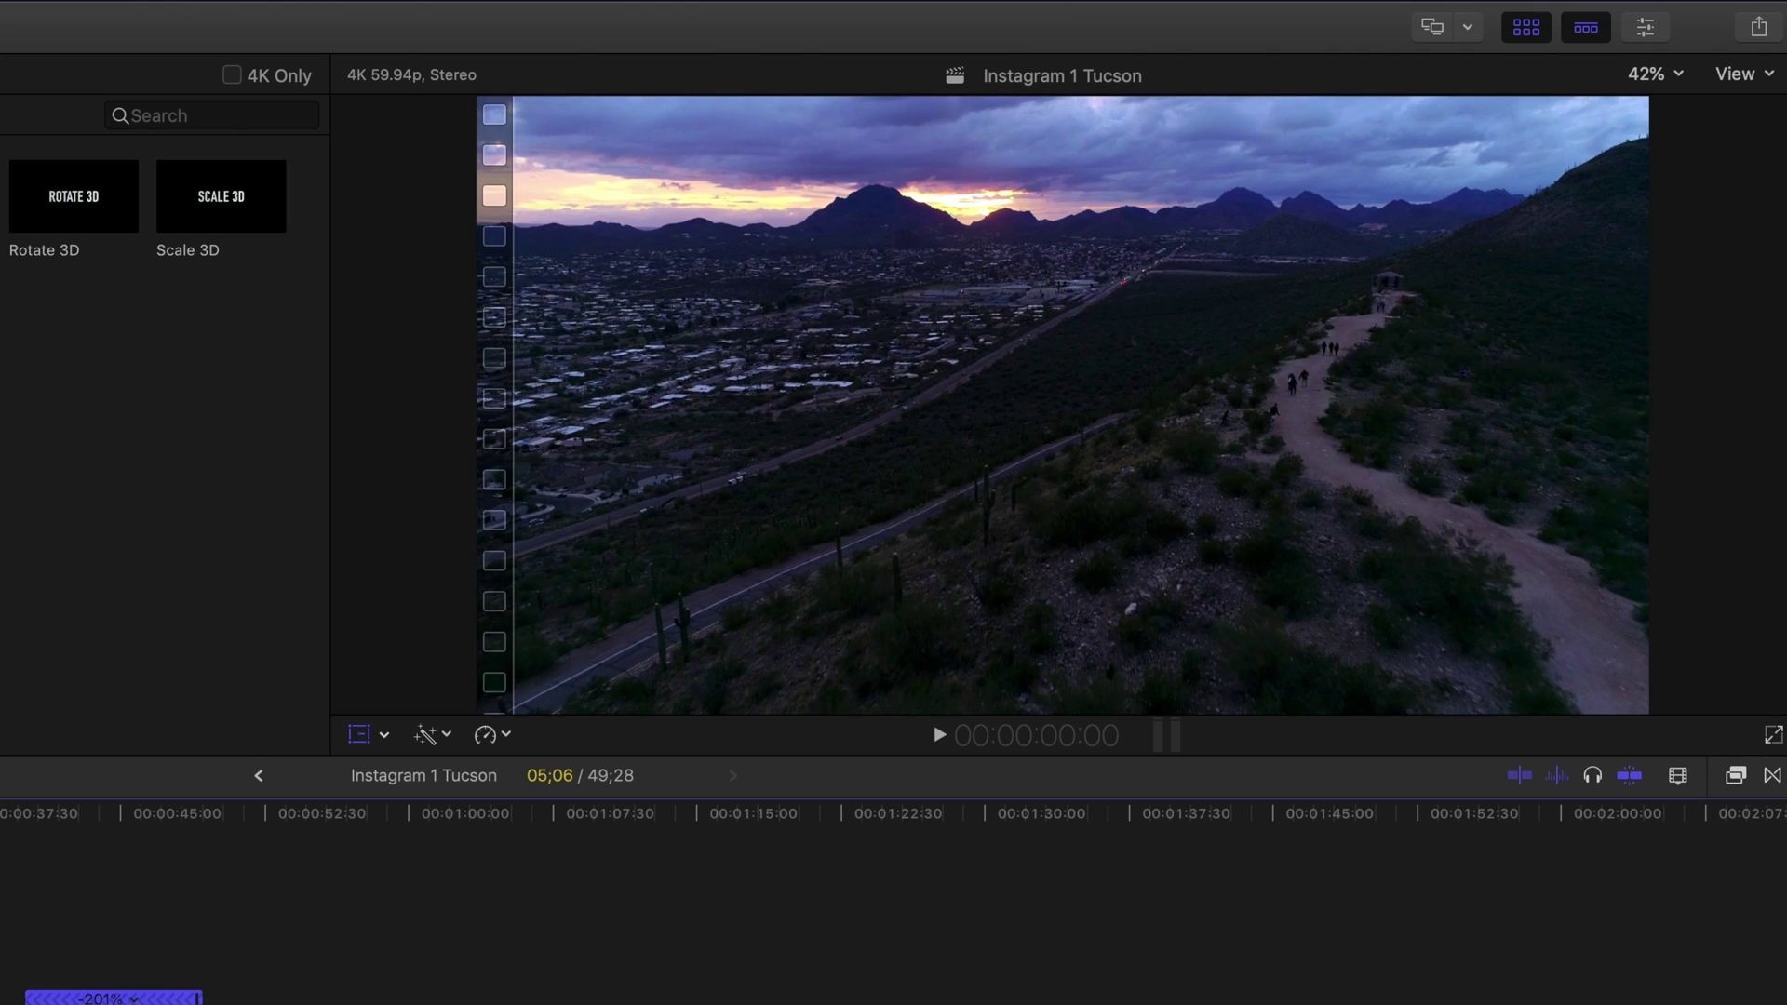
{"action": "key", "text": "space"}
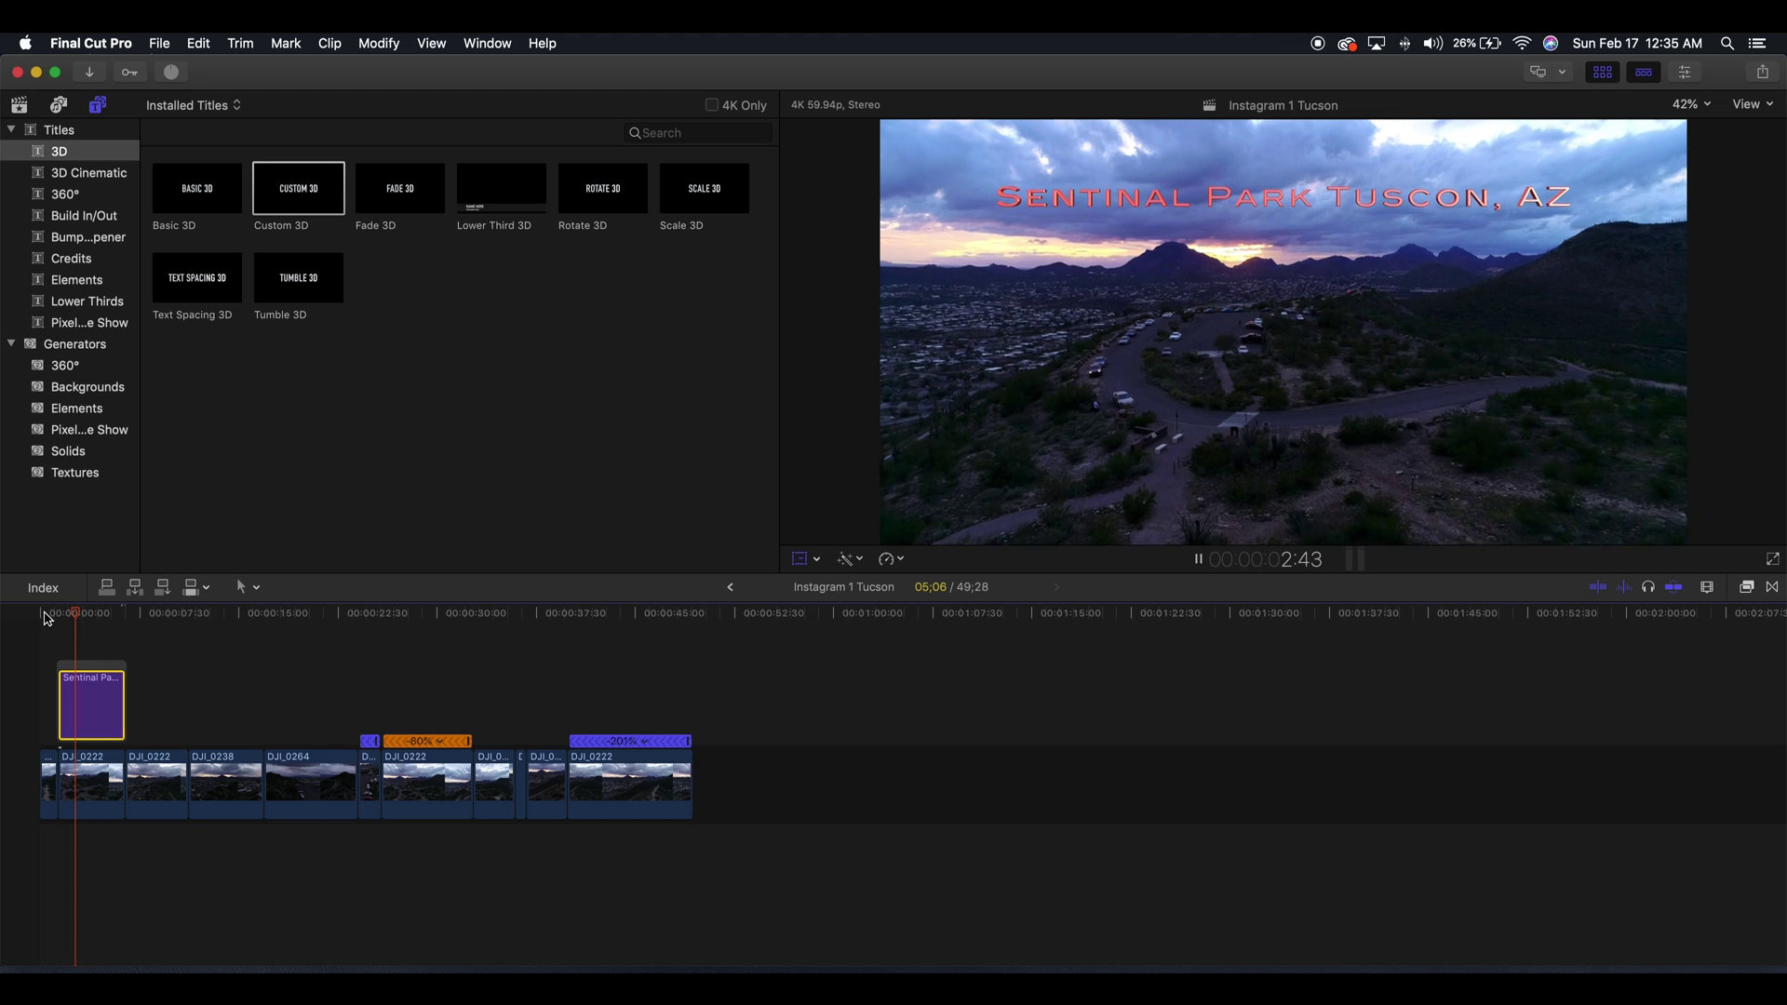
Stop playback partway through the keyframed title clip
{"action": "left_click", "coordinate": [69, 614]}
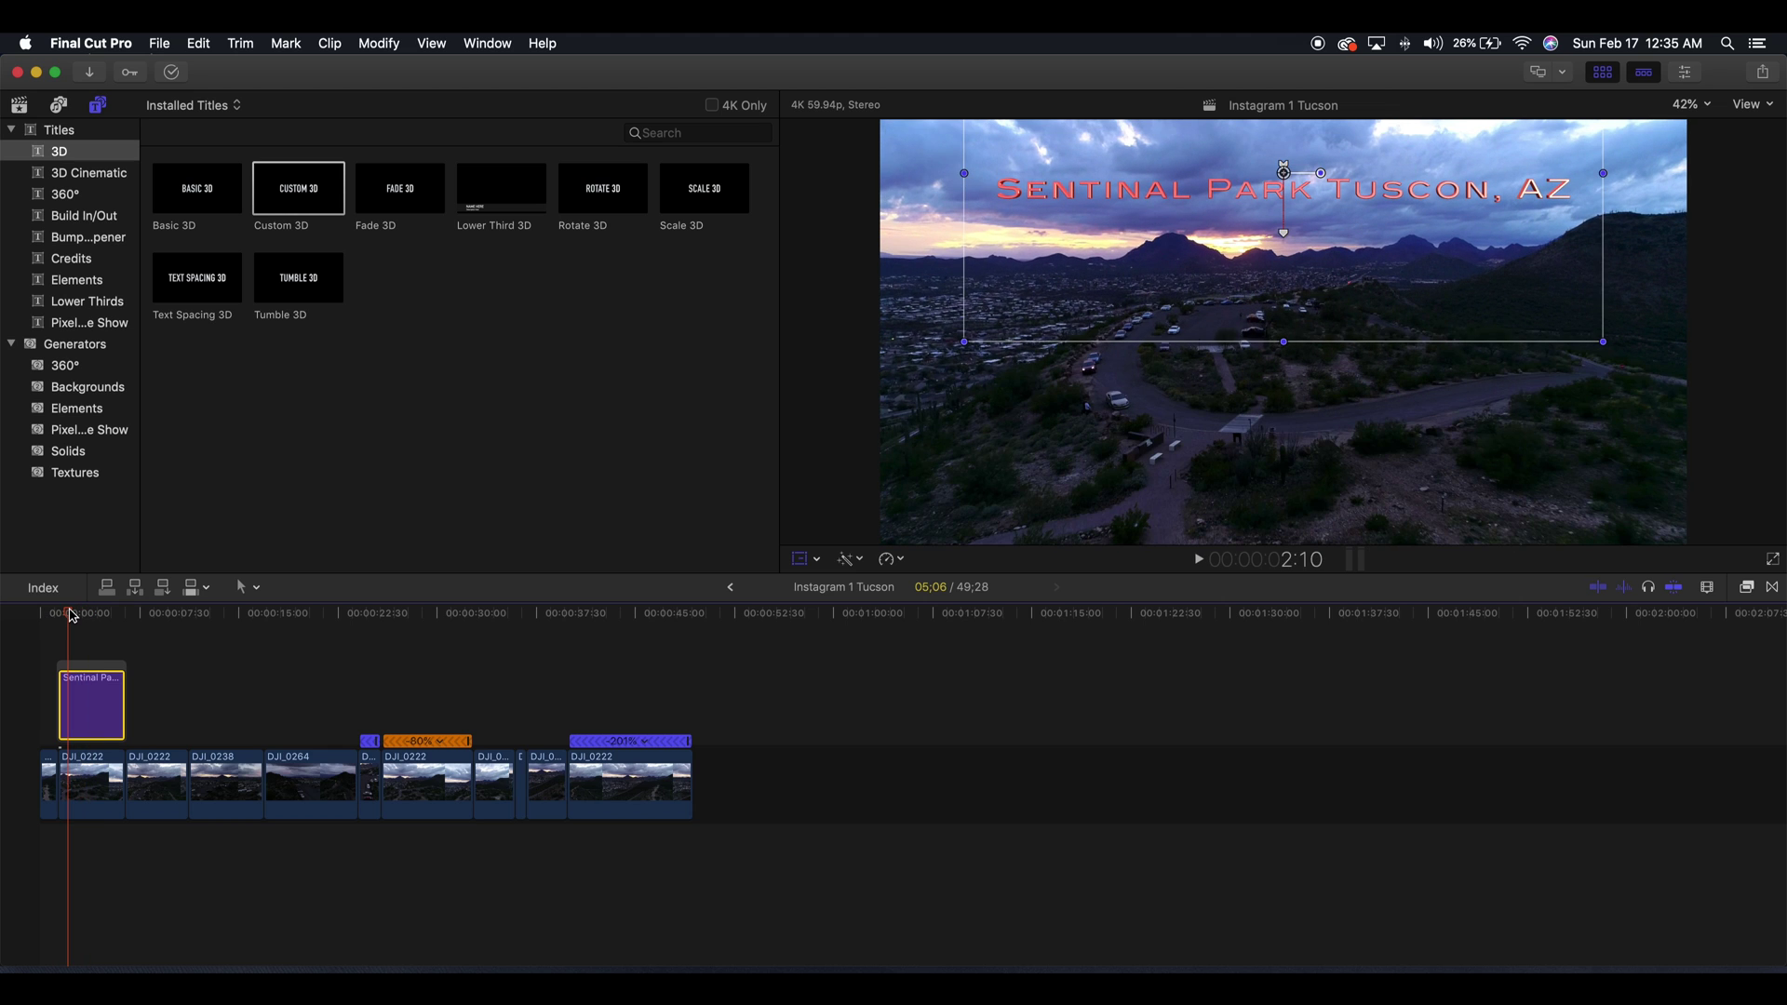